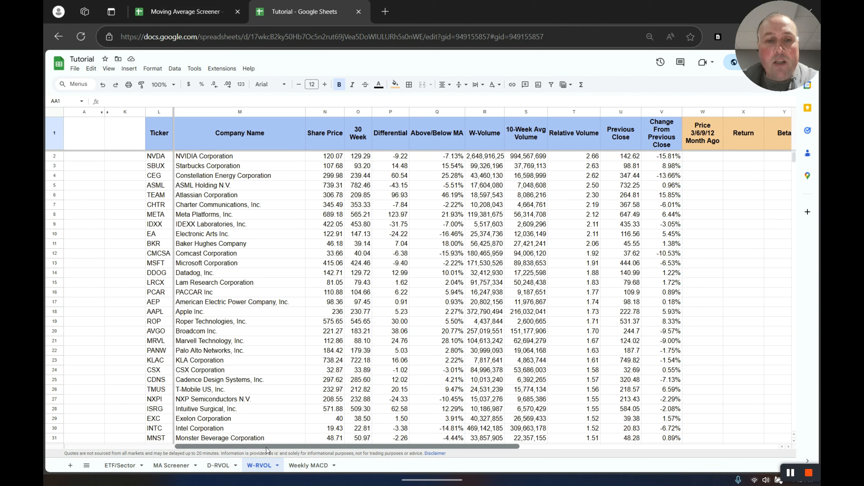
Step: Add a data validation rule to header cell AA1 using the Dropdown (from a range) criteria
{"action": "left_click_drag", "start_coordinate": [266, 447], "coordinate": [487, 458]}
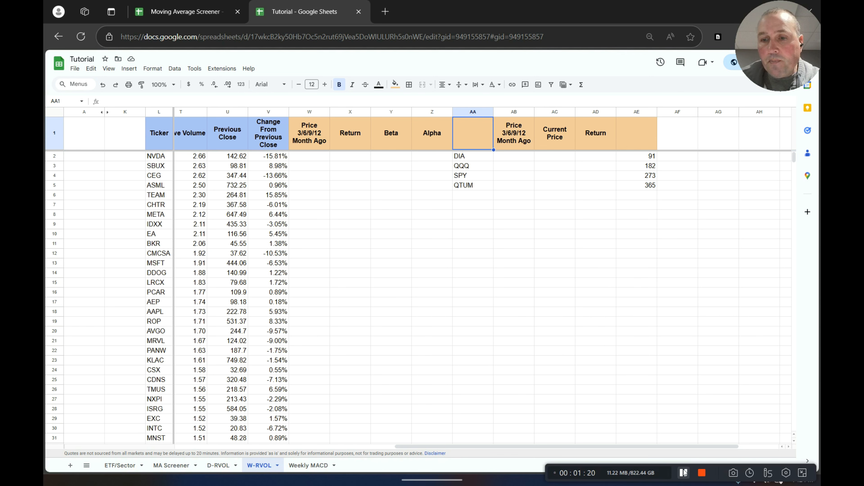
{"action": "left_click", "coordinate": [507, 196]}
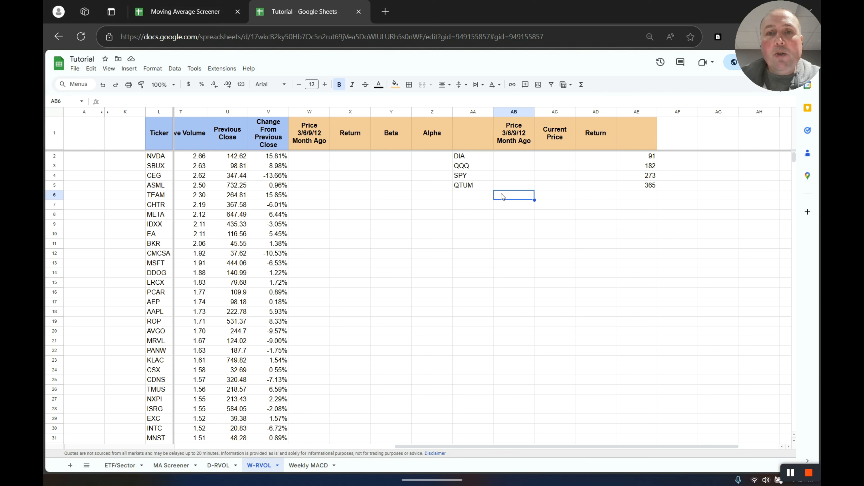
{"action": "left_click", "coordinate": [485, 136]}
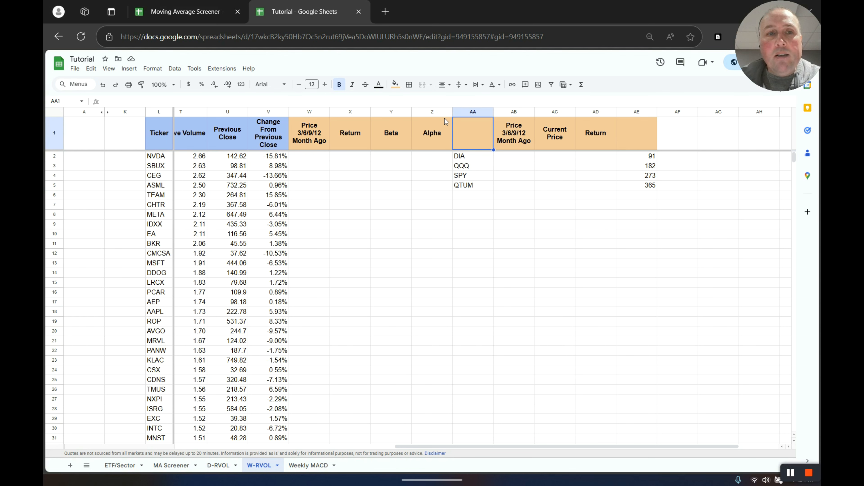
{"action": "left_click", "coordinate": [174, 68]}
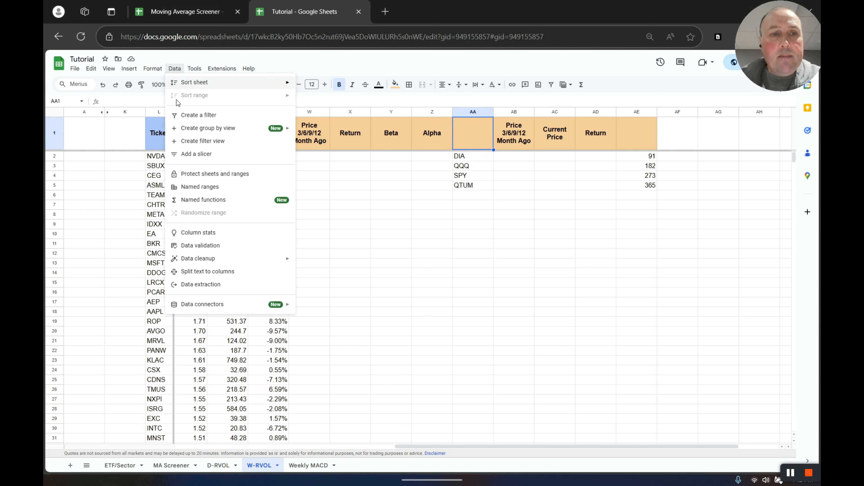
{"action": "left_click", "coordinate": [205, 249]}
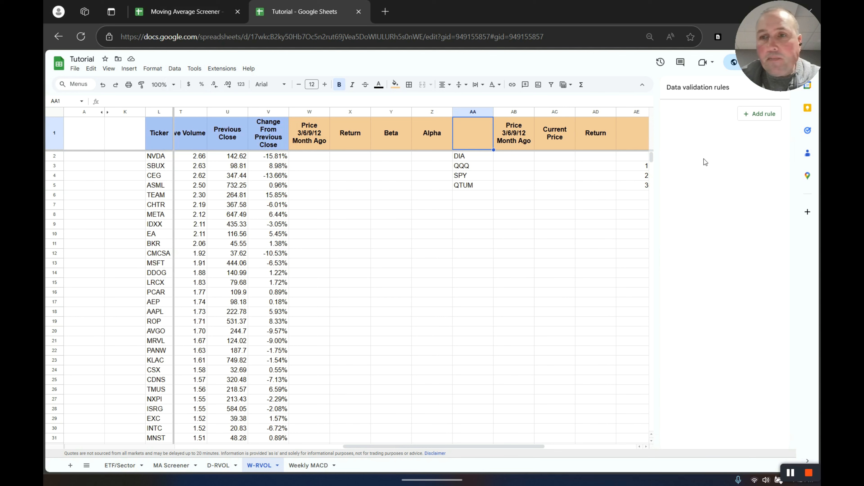
{"action": "left_click", "coordinate": [753, 116]}
{"action": "left_click", "coordinate": [766, 160]}
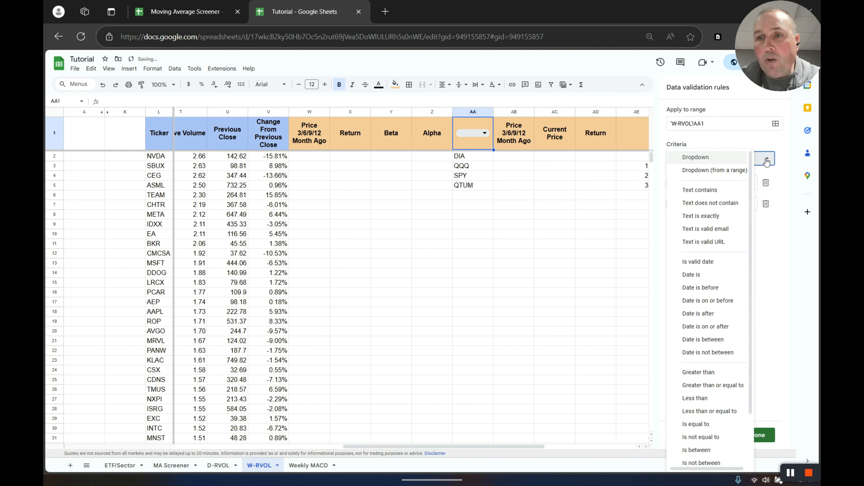
{"action": "left_click", "coordinate": [724, 171]}
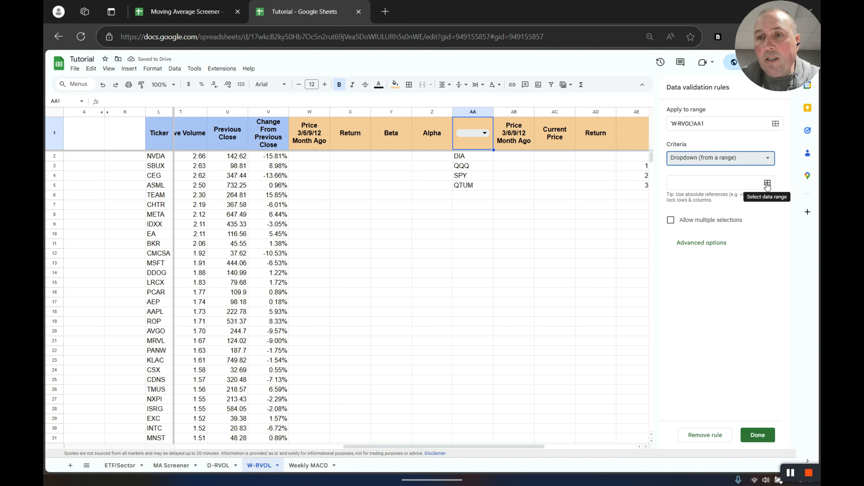
Step: Set the source of the AA1 dropdown to the open-ended ticker range 'W-RVOL'!AA2:AA
{"action": "left_click", "coordinate": [767, 183]}
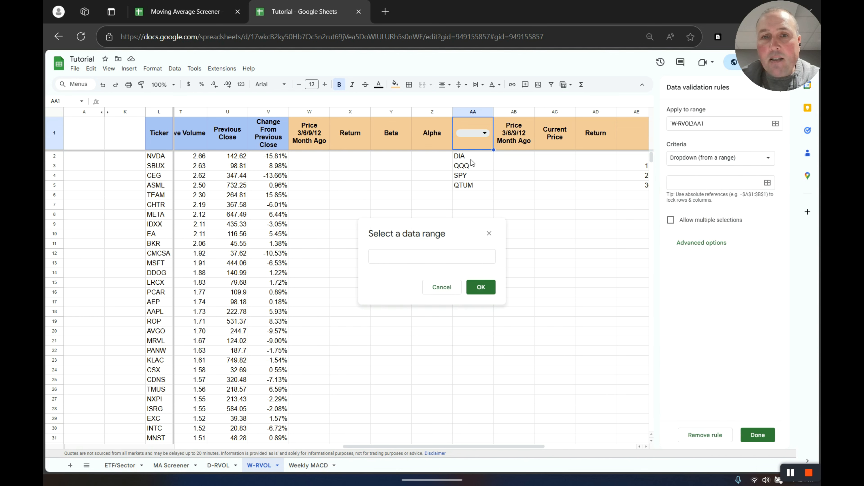
{"action": "left_click_drag", "start_coordinate": [473, 157], "coordinate": [473, 205]}
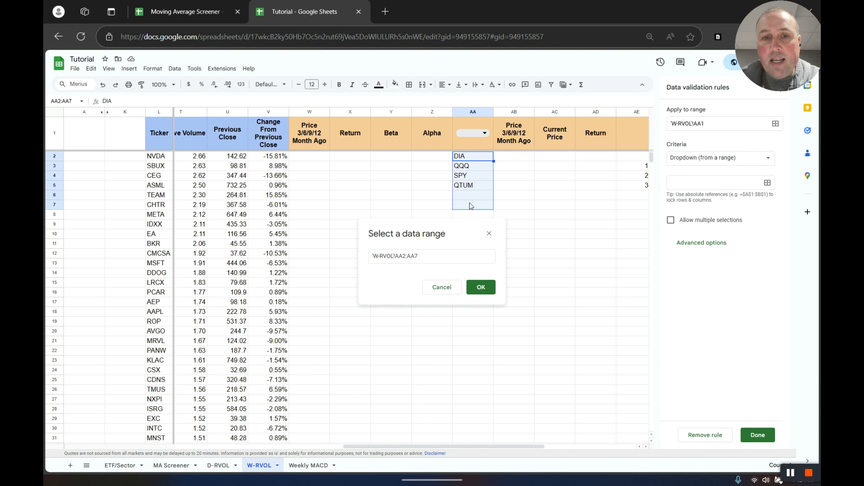
{"action": "left_click", "coordinate": [429, 258]}
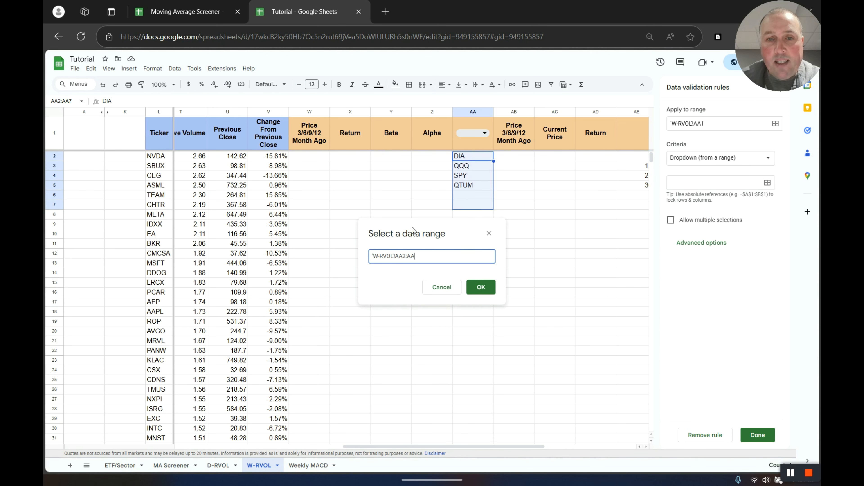
{"action": "left_click", "coordinate": [480, 290]}
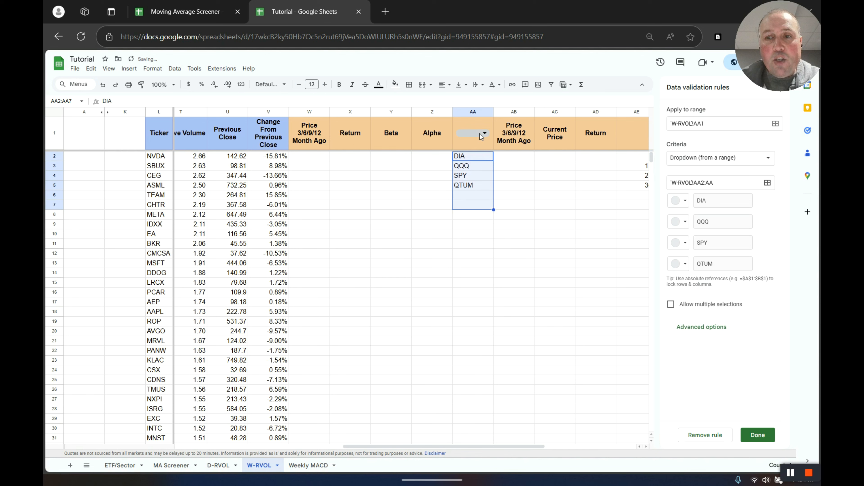
Step: Check the AA1 rule's advanced options, then choose SPY in the dropdown and save the rule
{"action": "left_click", "coordinate": [702, 326]}
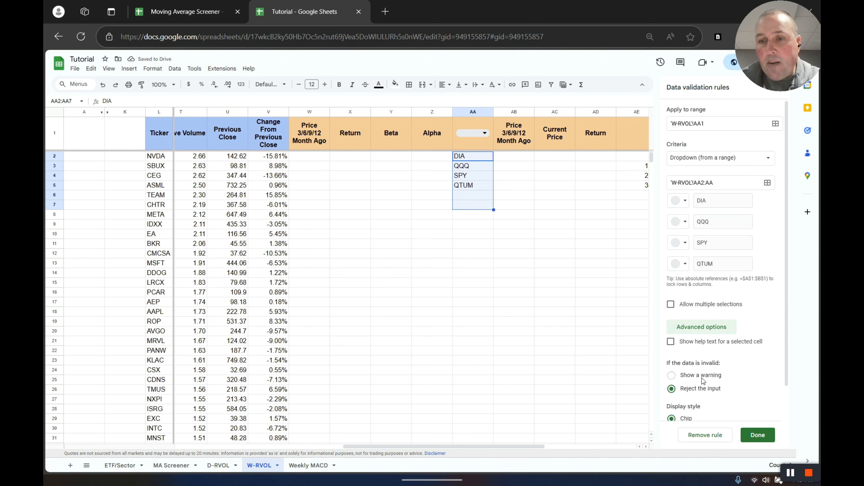
{"action": "scroll", "coordinate": [706, 391], "scroll_direction": "down", "scroll_amount": 1}
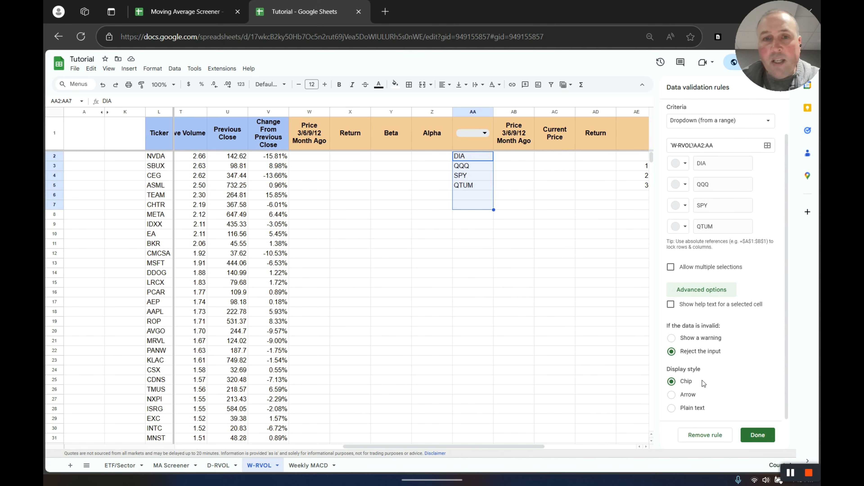
{"action": "left_click", "coordinate": [482, 134]}
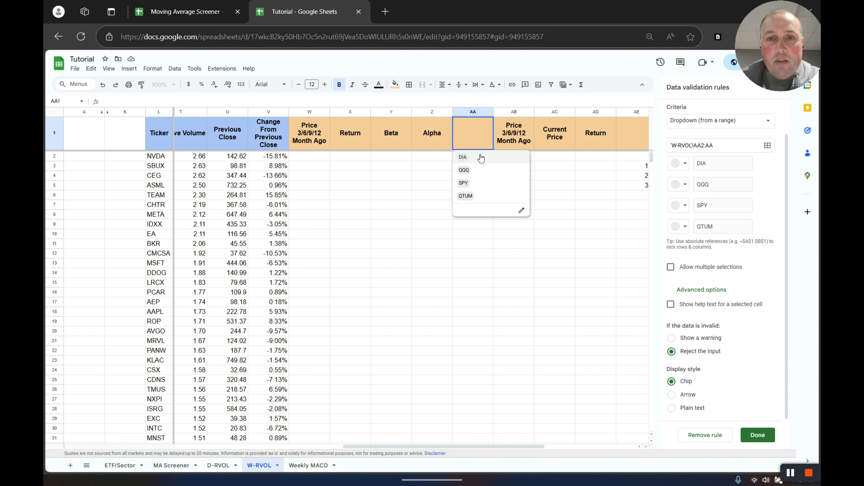
{"action": "left_click", "coordinate": [494, 182]}
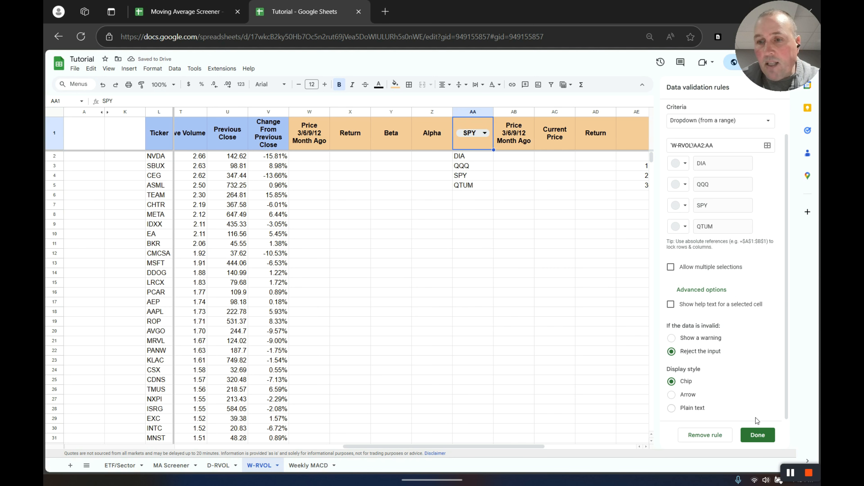
{"action": "left_click", "coordinate": [753, 435]}
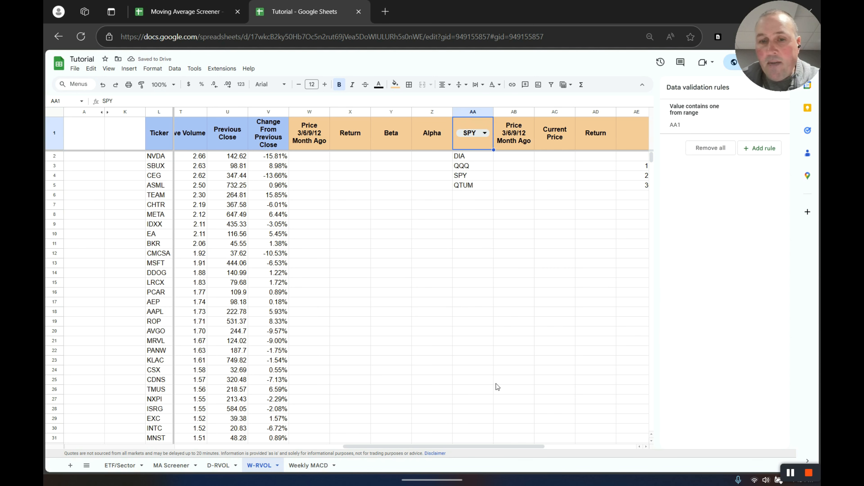
Step: Add a second data validation rule to header cell AE1 with the Dropdown (from a range) criteria
{"action": "left_click_drag", "start_coordinate": [495, 446], "coordinate": [536, 445]}
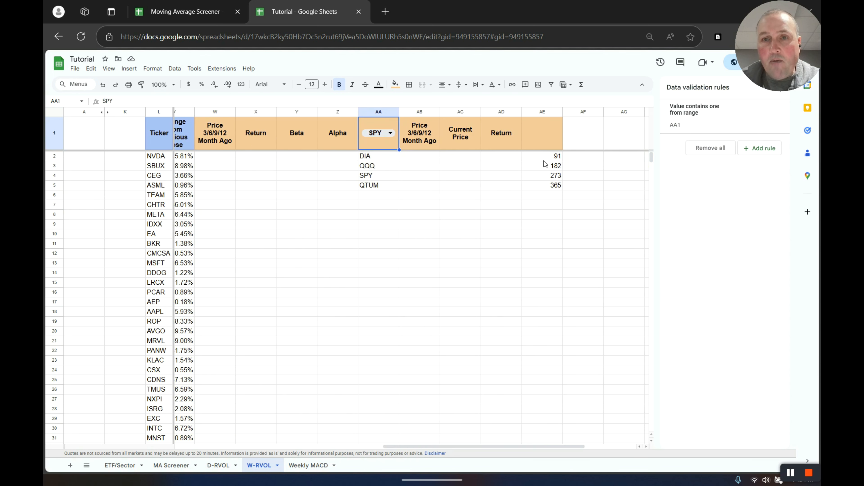
{"action": "left_click", "coordinate": [541, 139]}
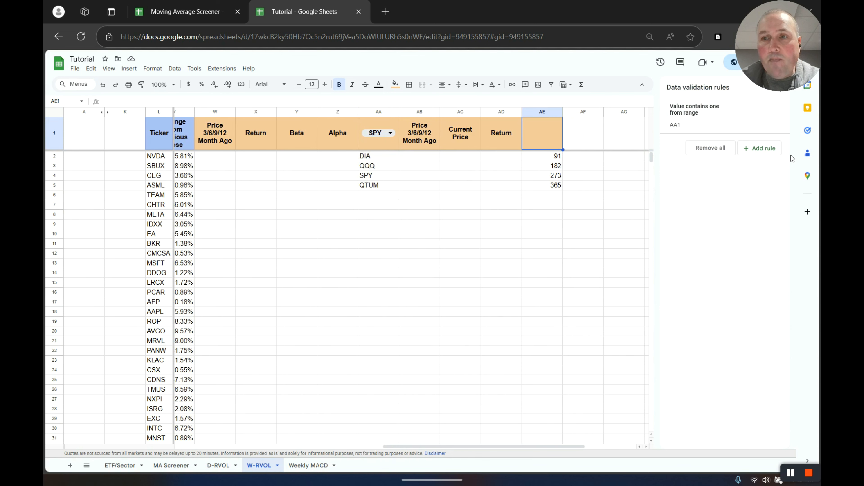
{"action": "left_click", "coordinate": [762, 156]}
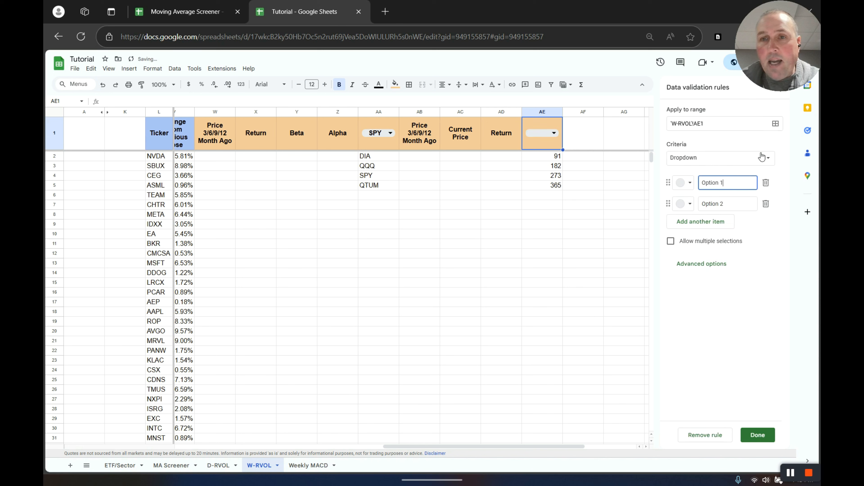
{"action": "left_click", "coordinate": [770, 160]}
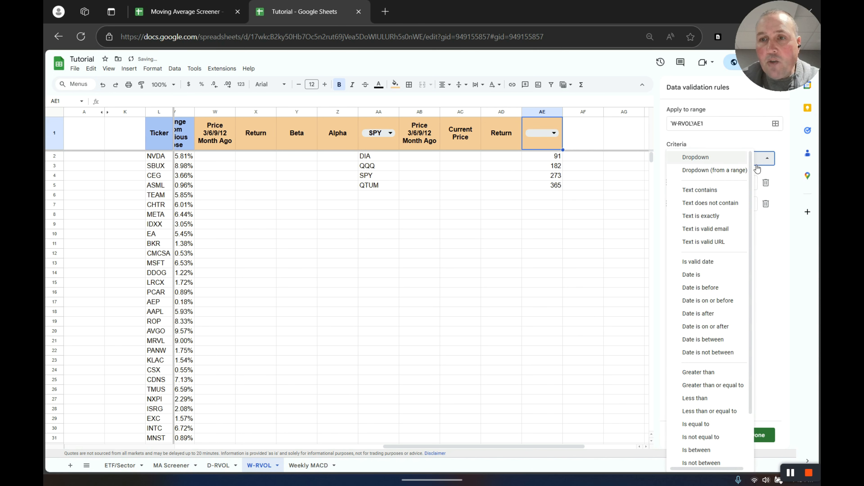
{"action": "left_click", "coordinate": [731, 170]}
Step: Set the source of the AE1 dropdown to the open-ended day-count range 'W-RVOL'!AE2:AE
{"action": "left_click", "coordinate": [768, 184]}
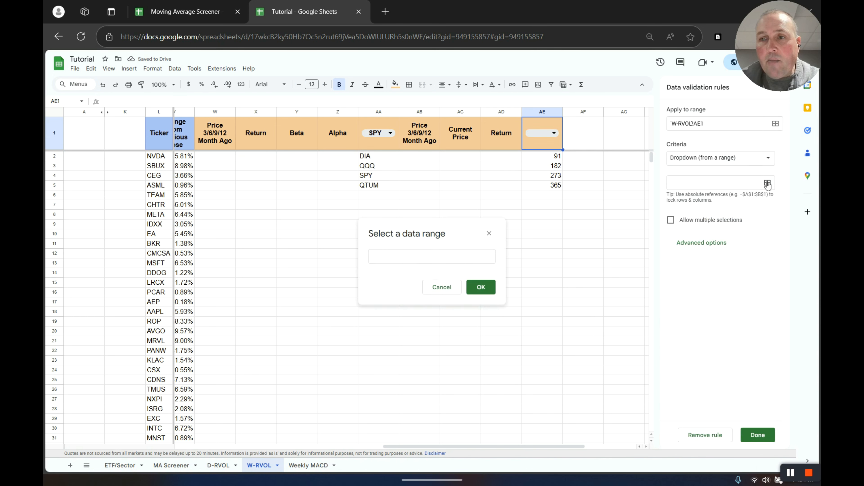
{"action": "left_click_drag", "start_coordinate": [557, 157], "coordinate": [548, 208]}
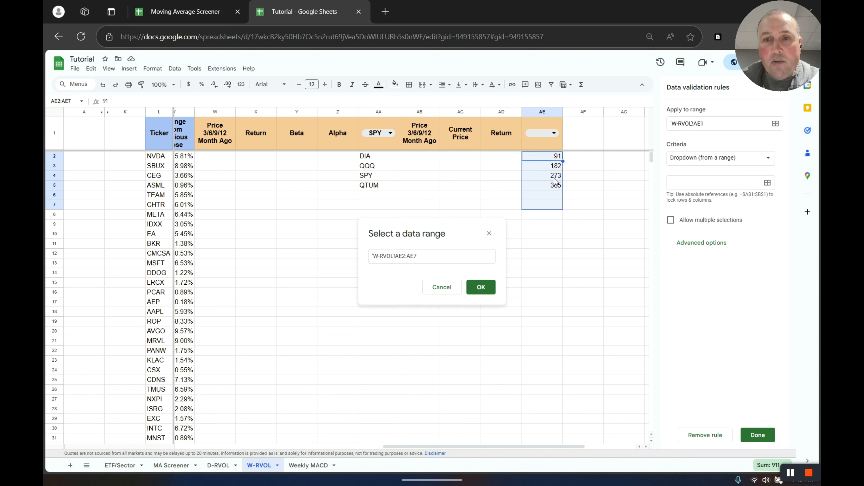
{"action": "left_click", "coordinate": [437, 258]}
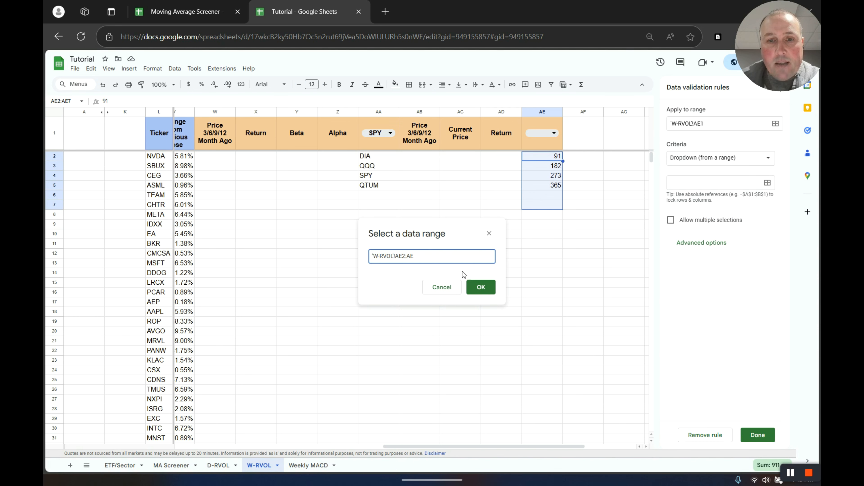
{"action": "left_click", "coordinate": [478, 289]}
Step: Save the AE1 rule after checking its advanced options, and choose 91 in the dropdown
{"action": "left_click", "coordinate": [716, 328]}
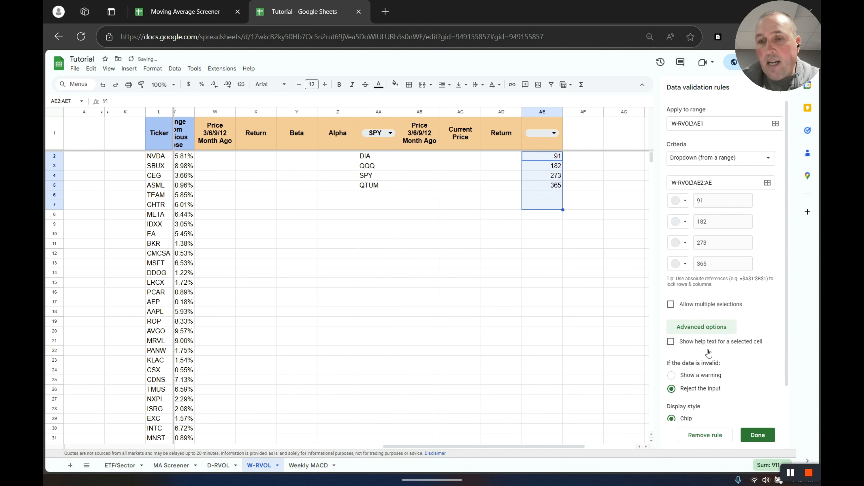
{"action": "scroll", "coordinate": [720, 395], "scroll_direction": "down", "scroll_amount": 2}
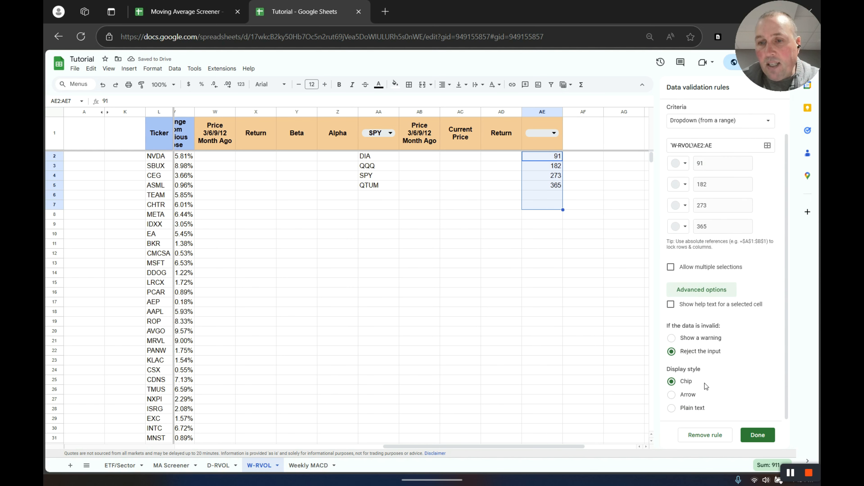
{"action": "left_click", "coordinate": [759, 436]}
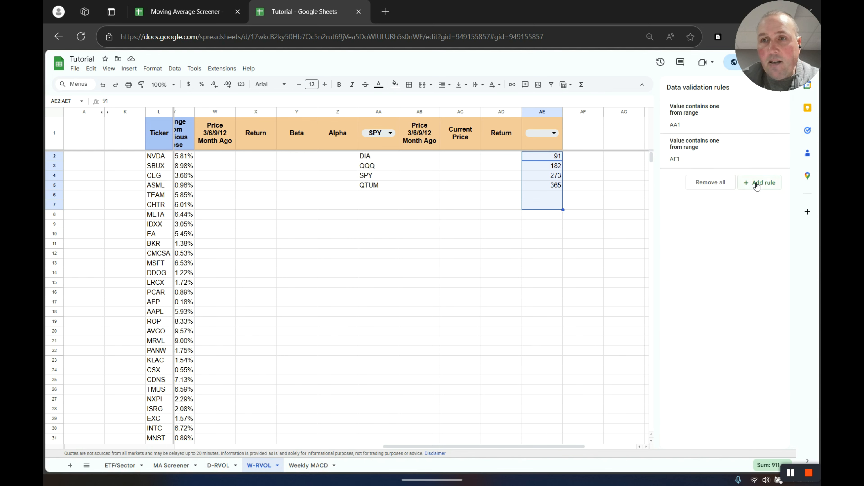
{"action": "left_click", "coordinate": [553, 133]}
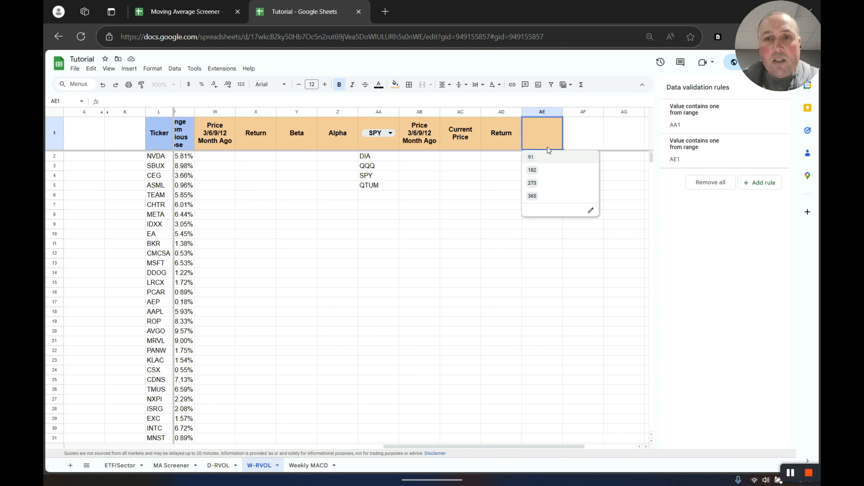
{"action": "left_click", "coordinate": [552, 155]}
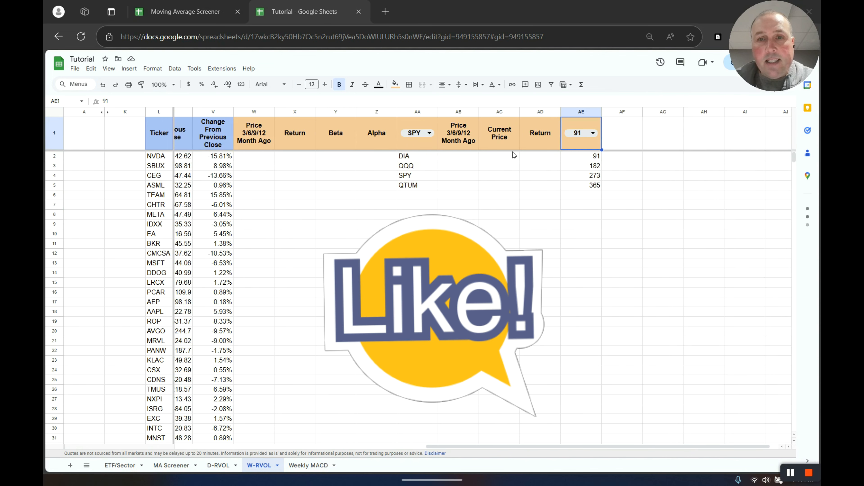
Step: Enter the formula =GOOGLEFINANCE(AA1,"Price") in cell AC2 under Current Price
{"action": "left_click", "coordinate": [505, 157]}
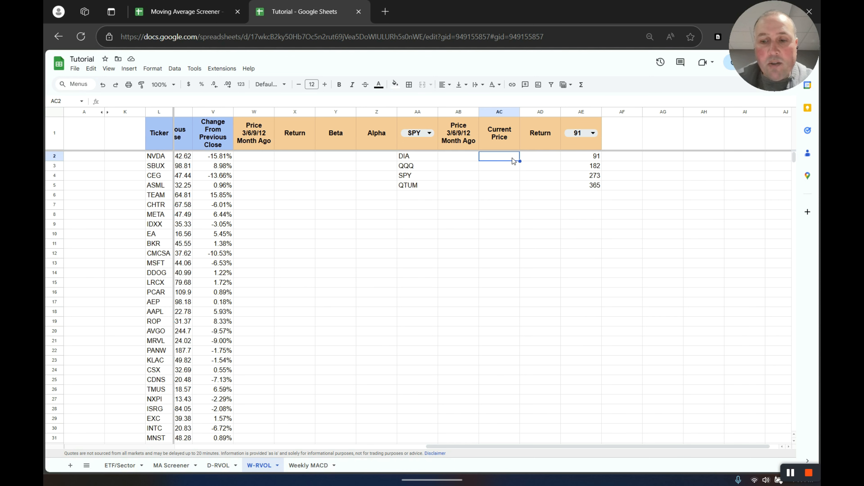
{"action": "type", "text": "="}
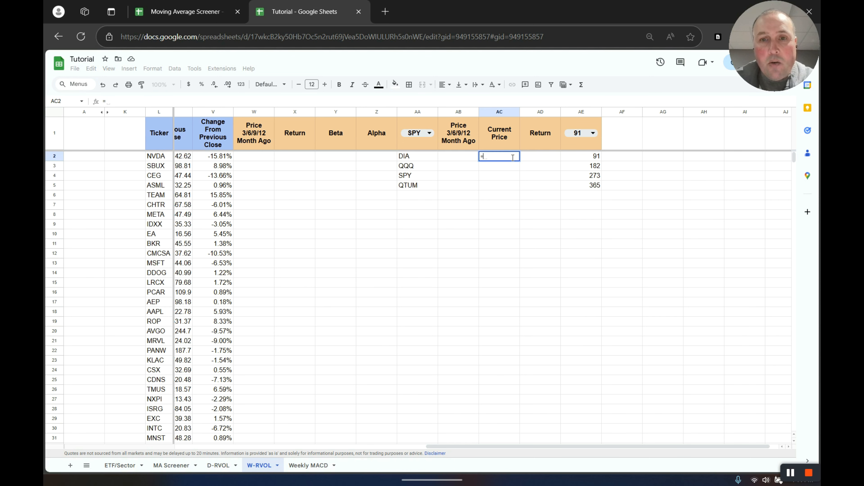
{"action": "type", "text": "go"}
{"action": "left_click", "coordinate": [512, 170]}
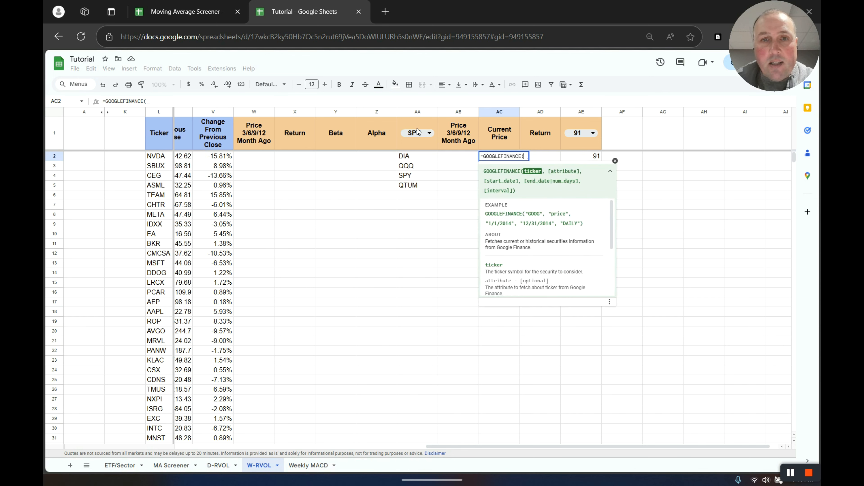
{"action": "left_click", "coordinate": [417, 132]}
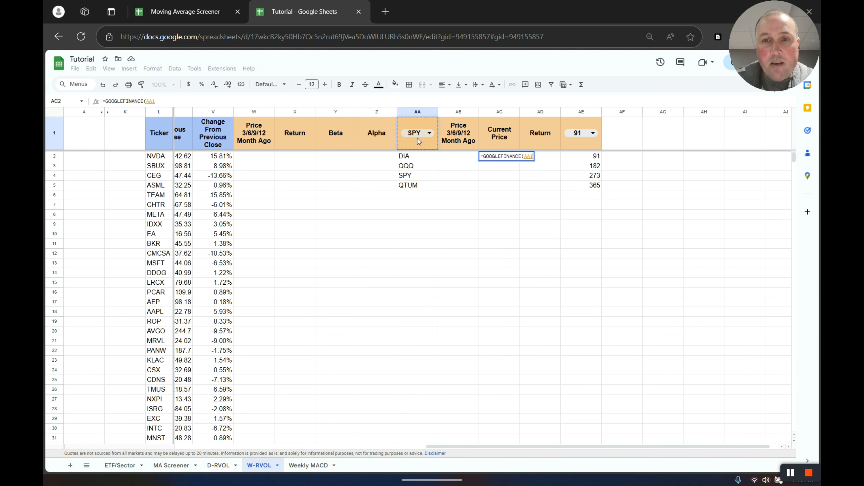
{"action": "type", "text": ","}
{"action": "type", "text": "P"}
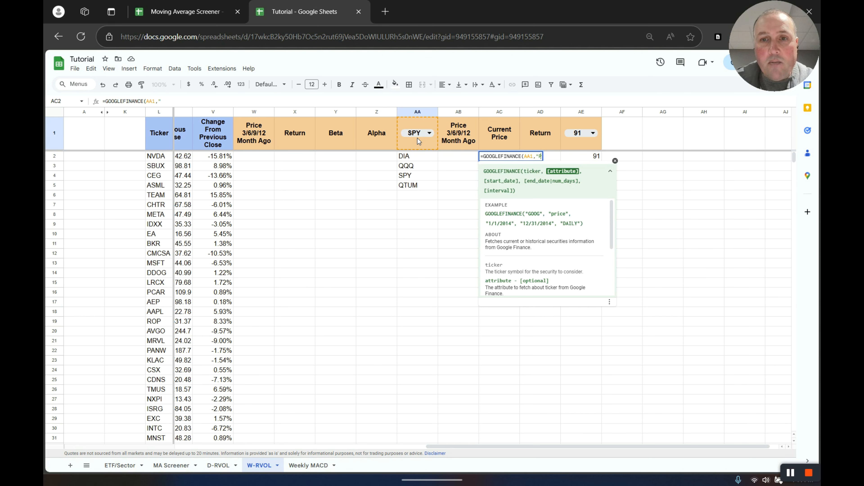
{"action": "type", "text": "rice)"}
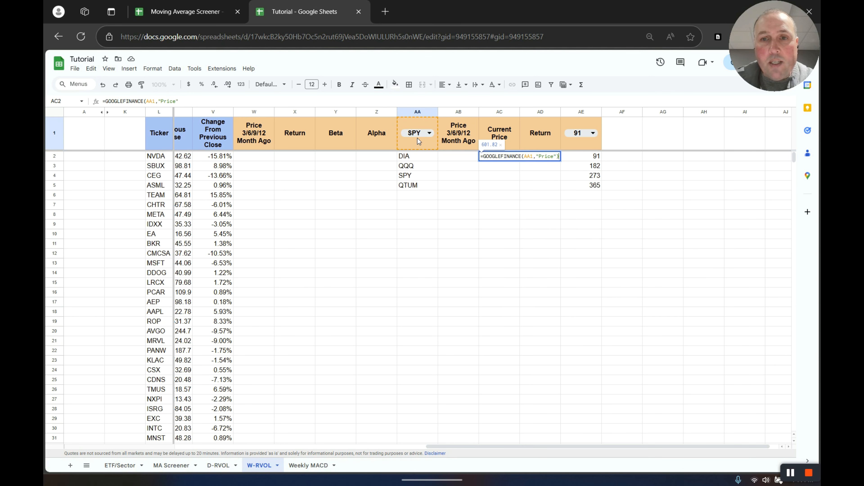
{"action": "key", "text": "Return"}
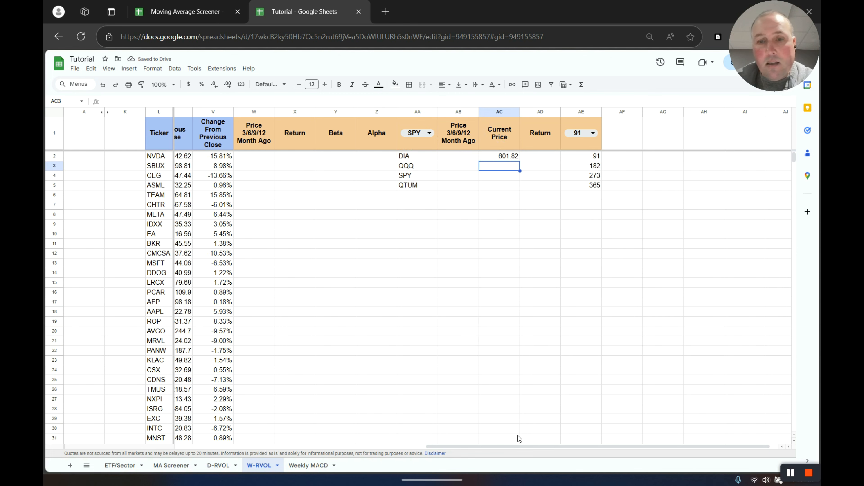
Step: Enter the formula =GOOGLEFINANCE(L2,"Beta") in cell Y2 and fill it down the Beta column
{"action": "left_click_drag", "start_coordinate": [524, 446], "coordinate": [443, 441]}
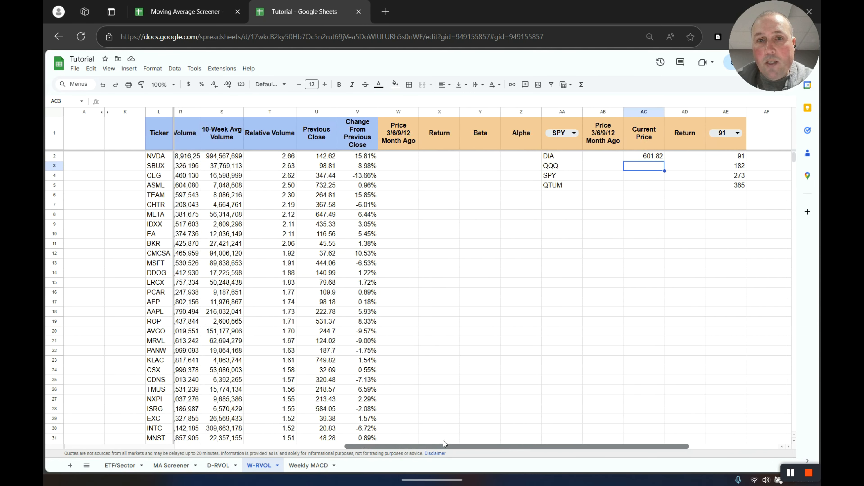
{"action": "left_click", "coordinate": [491, 159]}
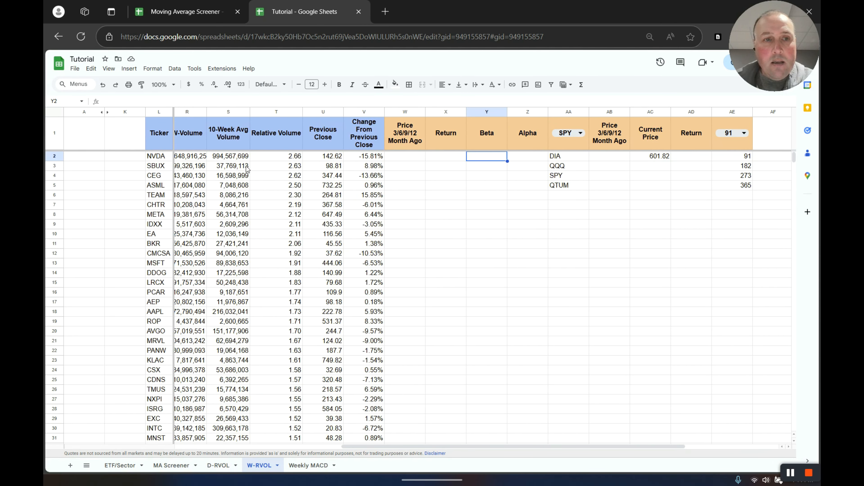
{"action": "type", "text": "="}
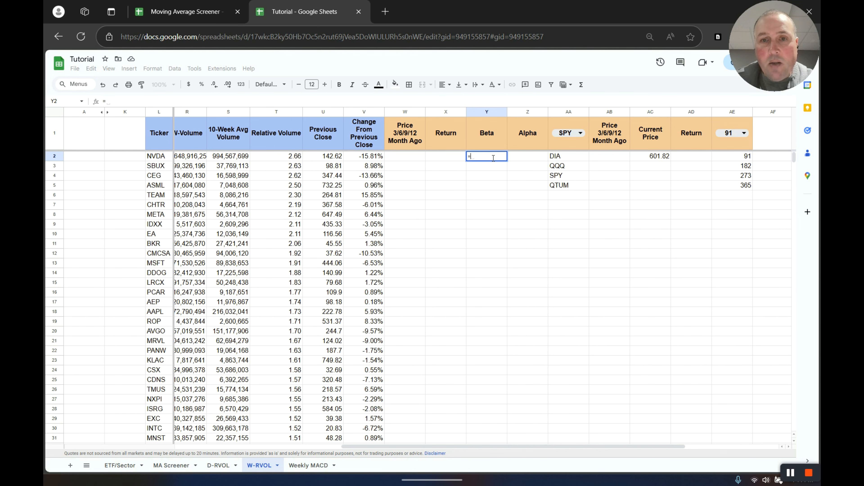
{"action": "type", "text": "go"}
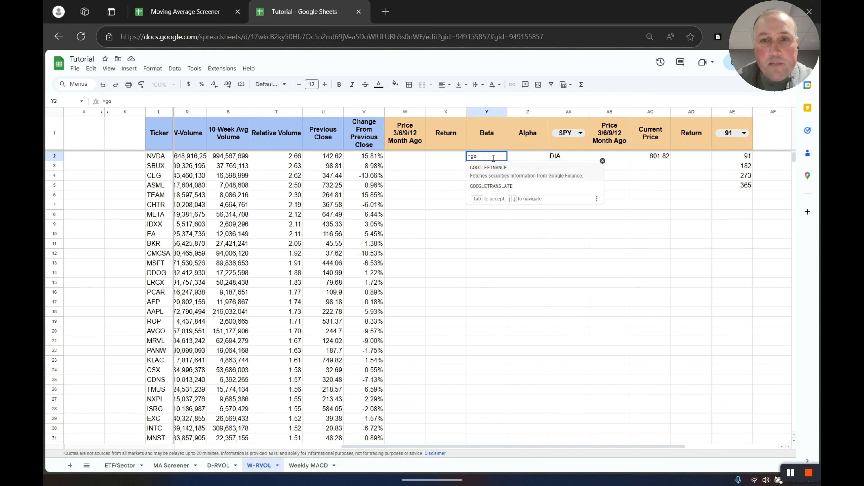
{"action": "left_click", "coordinate": [501, 168]}
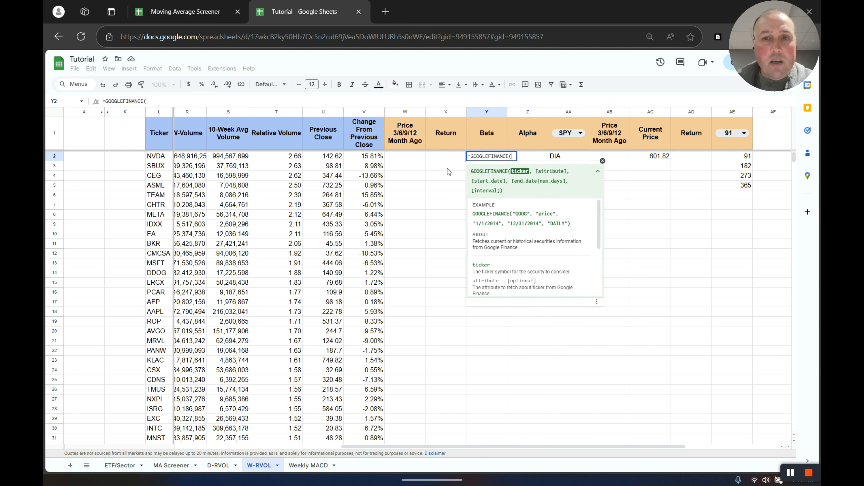
{"action": "left_click", "coordinate": [158, 159]}
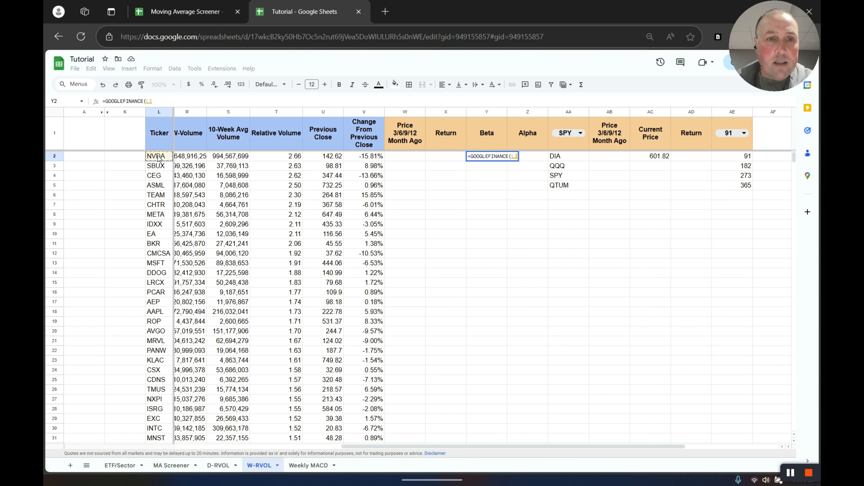
{"action": "type", "text": ",\""}
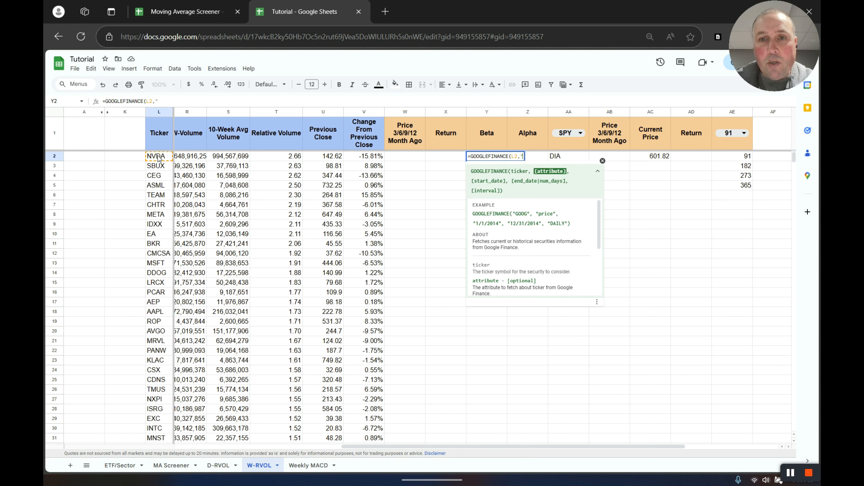
{"action": "type", "text": "Beta\")"}
{"action": "key", "text": "Return"}
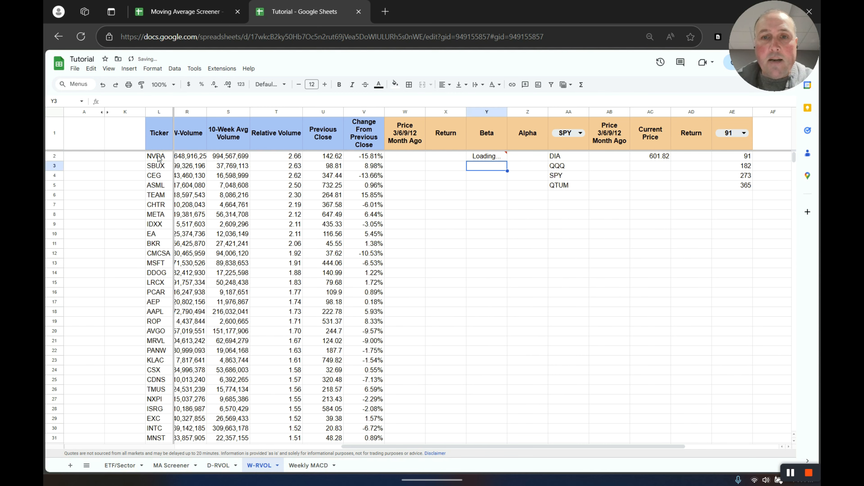
{"action": "left_click", "coordinate": [480, 159]}
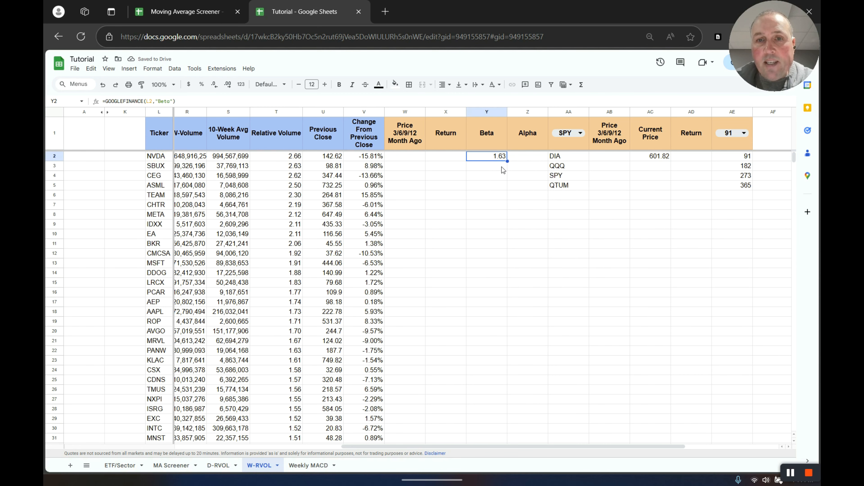
{"action": "left_click_drag", "start_coordinate": [507, 159], "coordinate": [508, 275]}
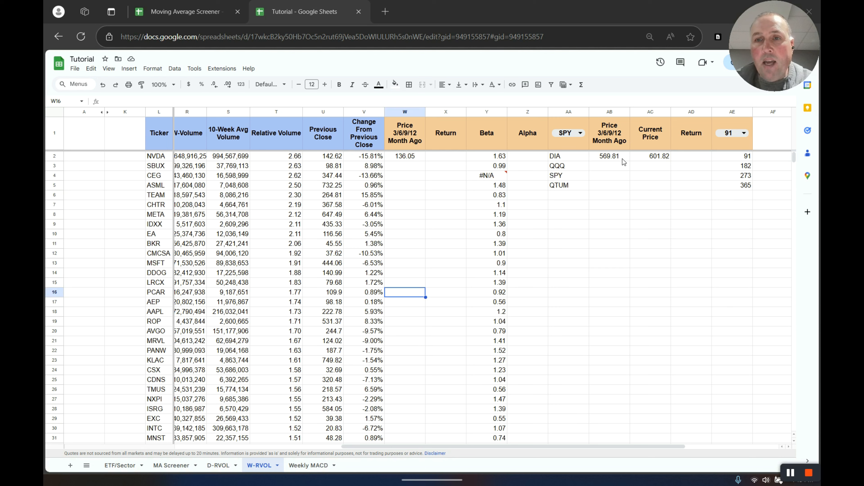
Step: Try the AE1 period dropdown by choosing 182 and switching back to 91
{"action": "left_click", "coordinate": [743, 136]}
{"action": "left_click", "coordinate": [742, 171]}
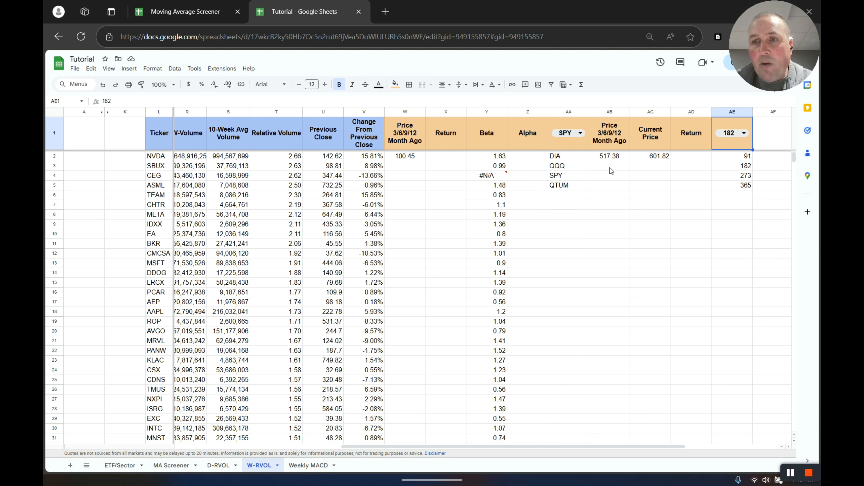
{"action": "left_click", "coordinate": [738, 136]}
{"action": "left_click", "coordinate": [738, 157]}
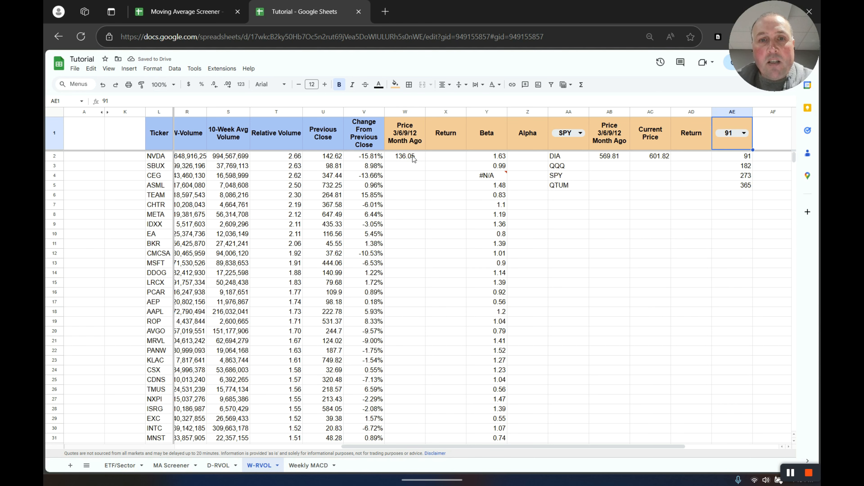
Step: Examine the INDEX/GOOGLEFINANCE historical price formulas in cells W2 and AB2, including their ticker and day-count references
{"action": "left_click", "coordinate": [414, 158]}
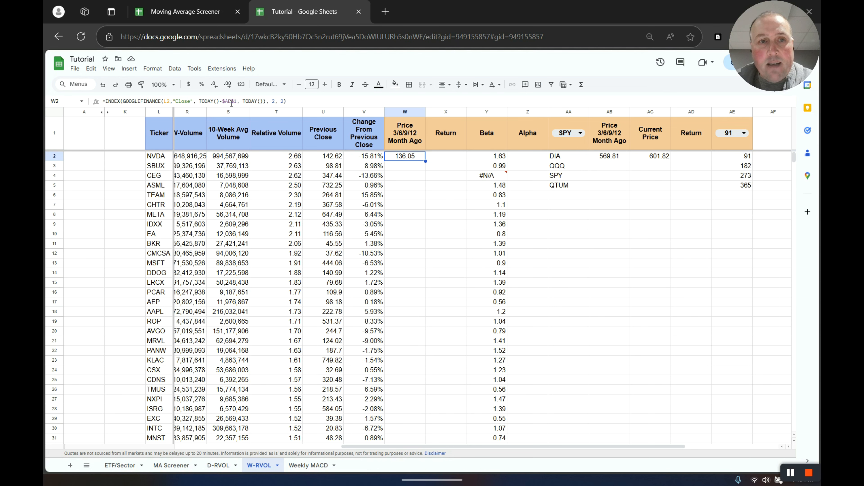
{"action": "double_click", "coordinate": [415, 157]}
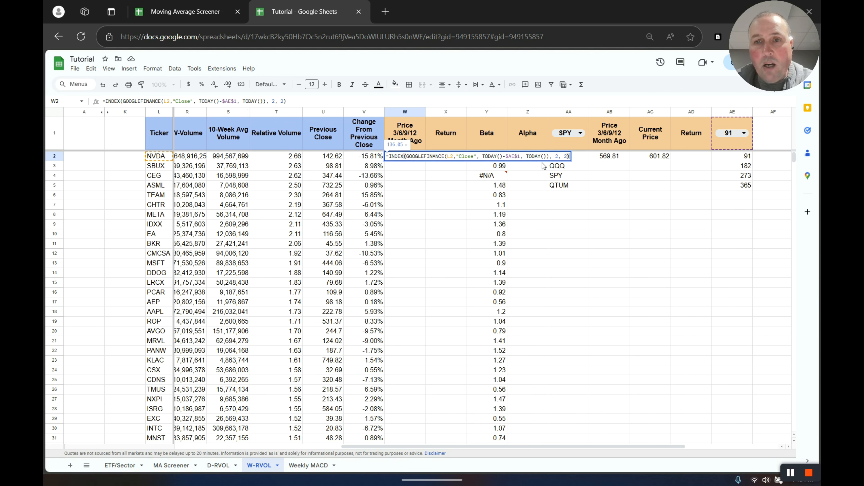
{"action": "mouse_move", "coordinate": [499, 175]}
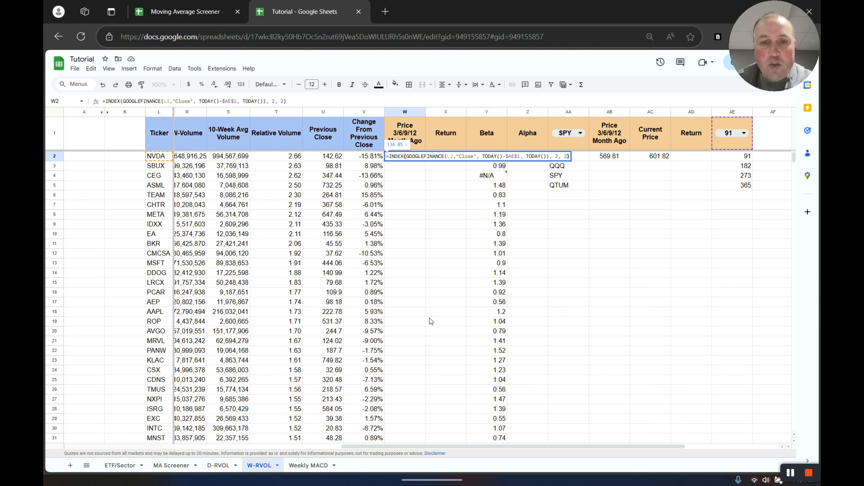
{"action": "left_click", "coordinate": [421, 295]}
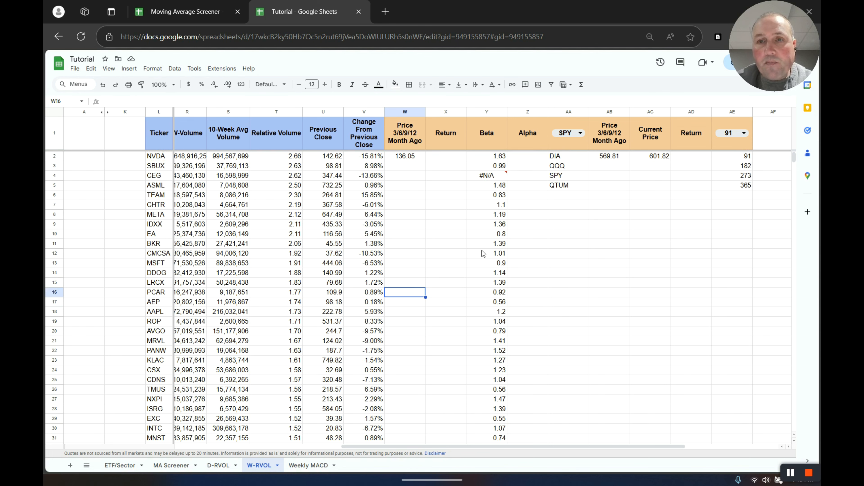
{"action": "left_click", "coordinate": [611, 160]}
{"action": "double_click", "coordinate": [610, 158]}
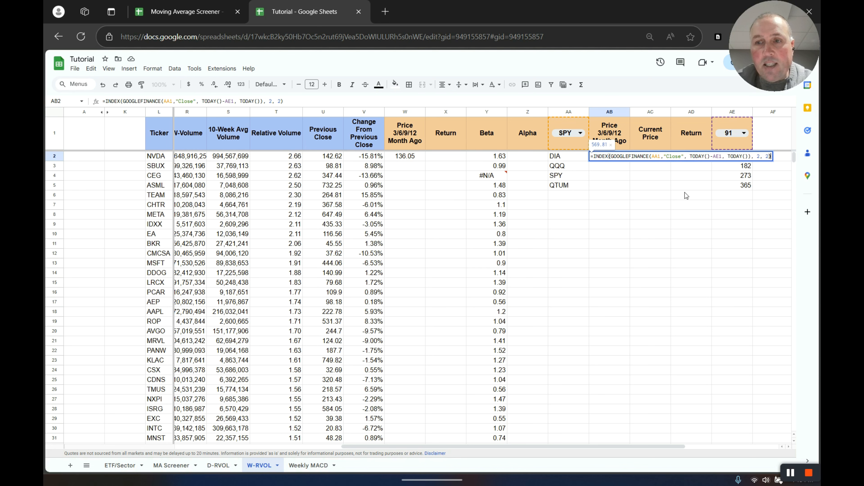
{"action": "left_click", "coordinate": [790, 473]}
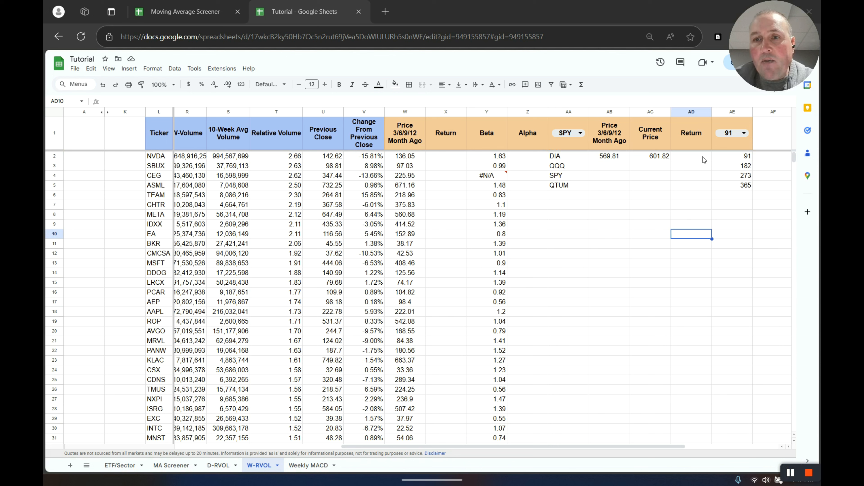
Step: Enter the benchmark return formula =(AC2-AB2)/AB2 in cell AD2 and format the cell as a percentage
{"action": "left_click", "coordinate": [699, 160]}
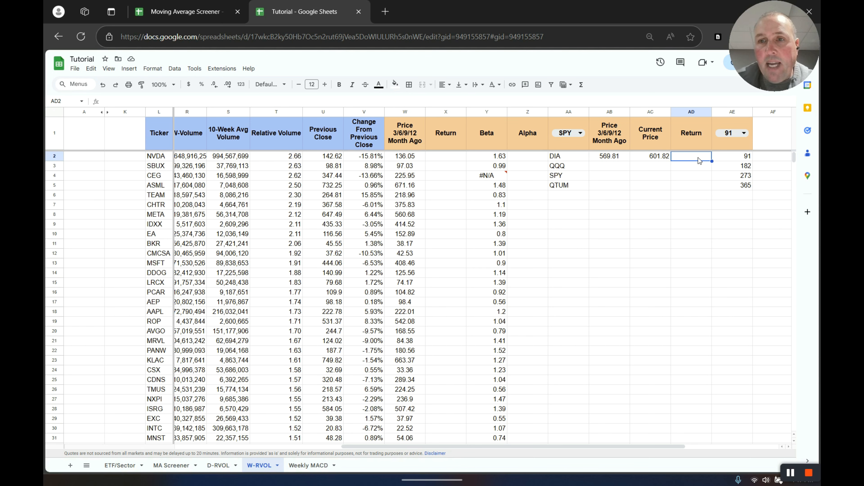
{"action": "type", "text": "="}
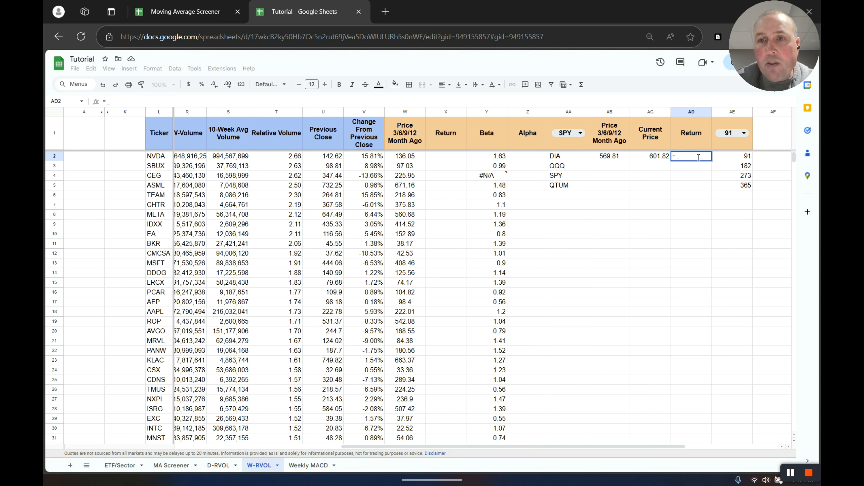
{"action": "left_click", "coordinate": [660, 157]}
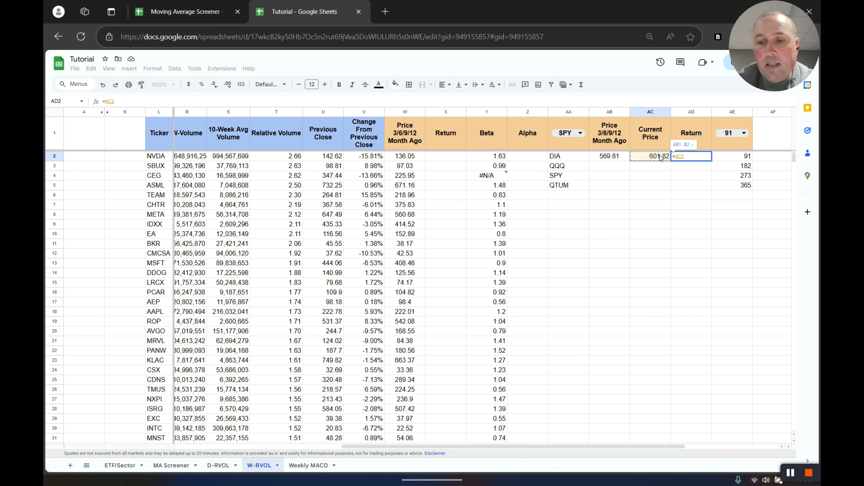
{"action": "type", "text": "-"}
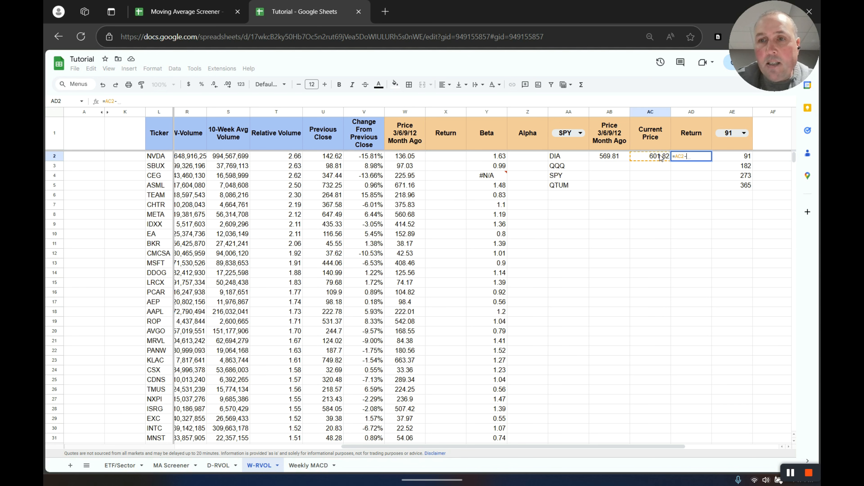
{"action": "left_click", "coordinate": [610, 158]}
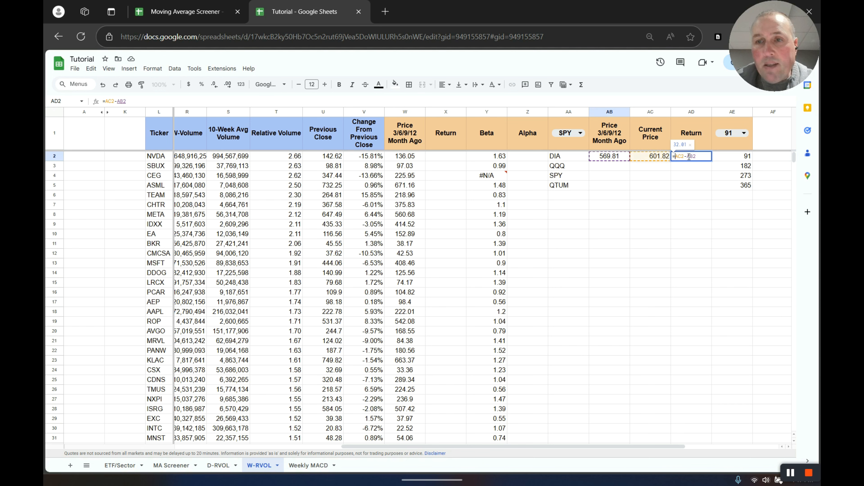
{"action": "type", "text": "("}
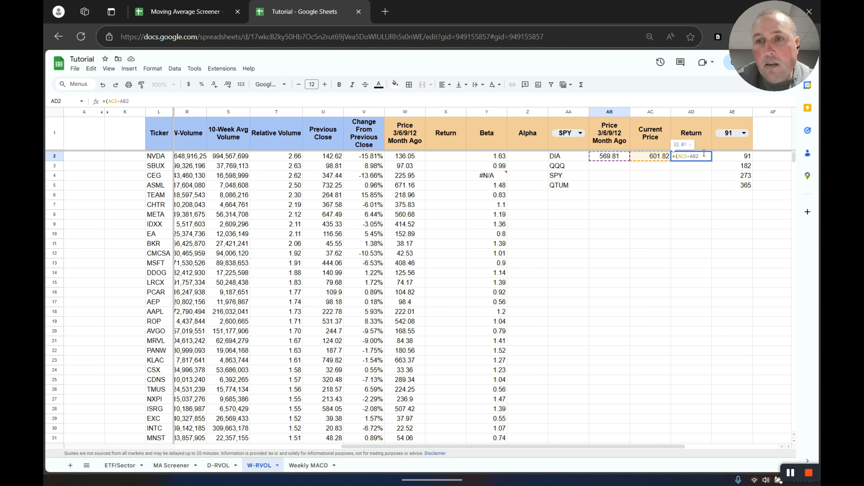
{"action": "type", "text": ")/"}
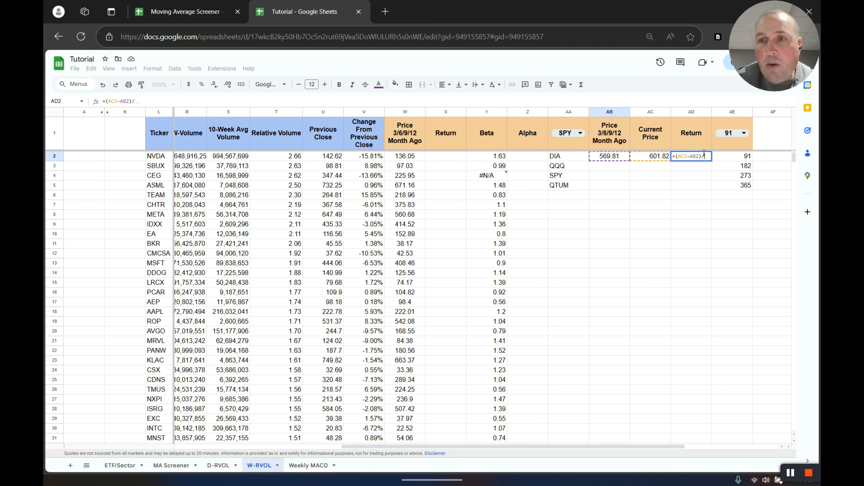
{"action": "left_click", "coordinate": [609, 156]}
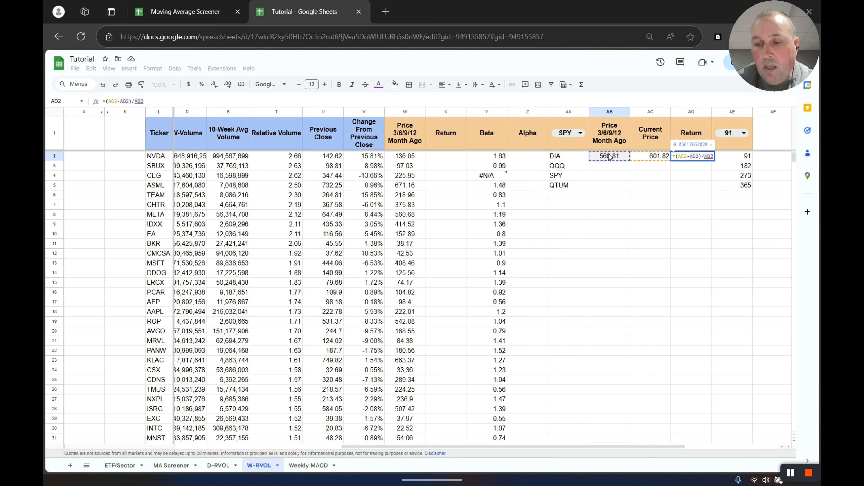
{"action": "key", "text": "Return"}
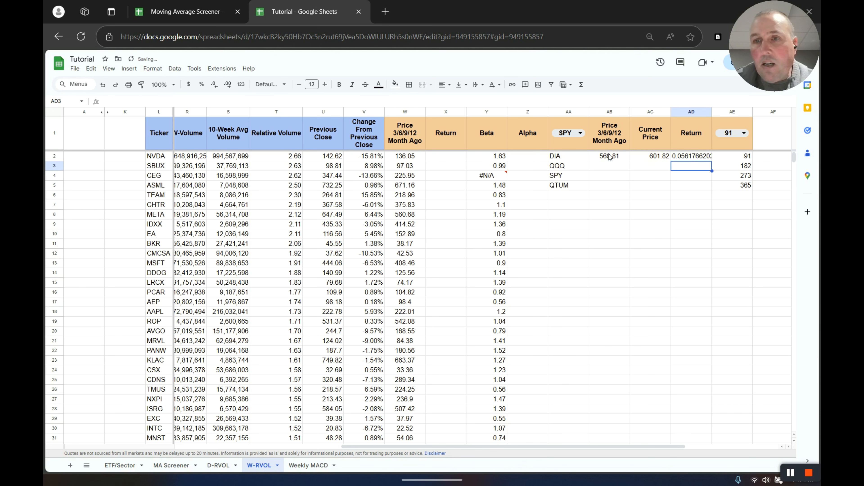
{"action": "left_click", "coordinate": [692, 157]}
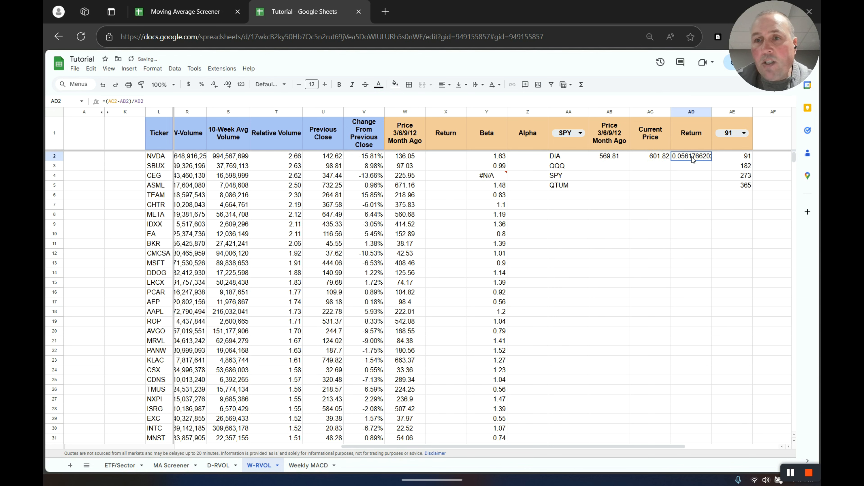
{"action": "left_click", "coordinate": [201, 85]}
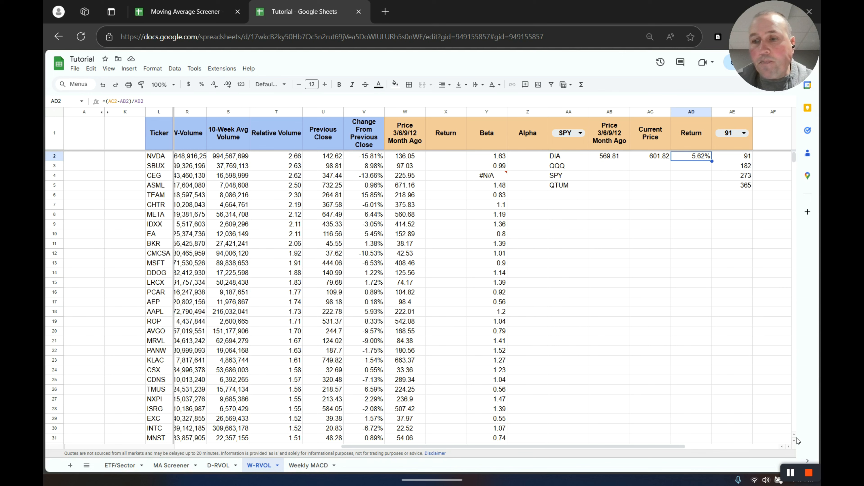
Step: Change the benchmark in the AA1 dropdown to QQQ
{"action": "left_click", "coordinate": [791, 474]}
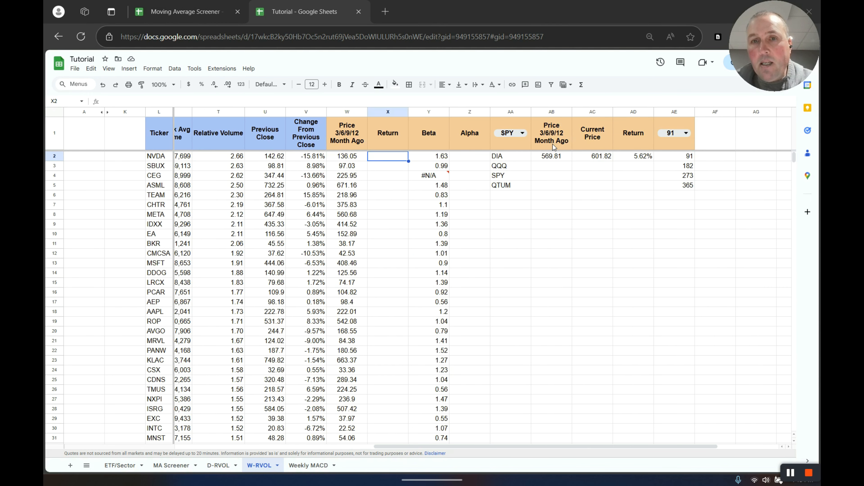
{"action": "left_click", "coordinate": [519, 135]}
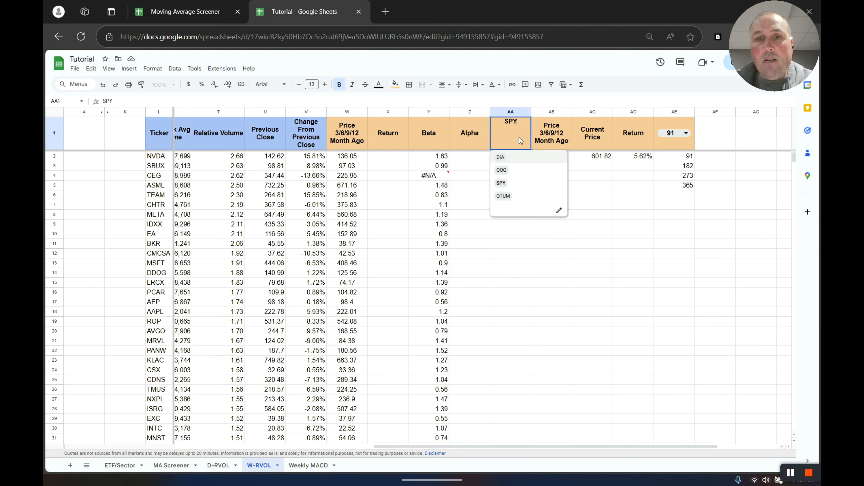
{"action": "left_click", "coordinate": [545, 170]}
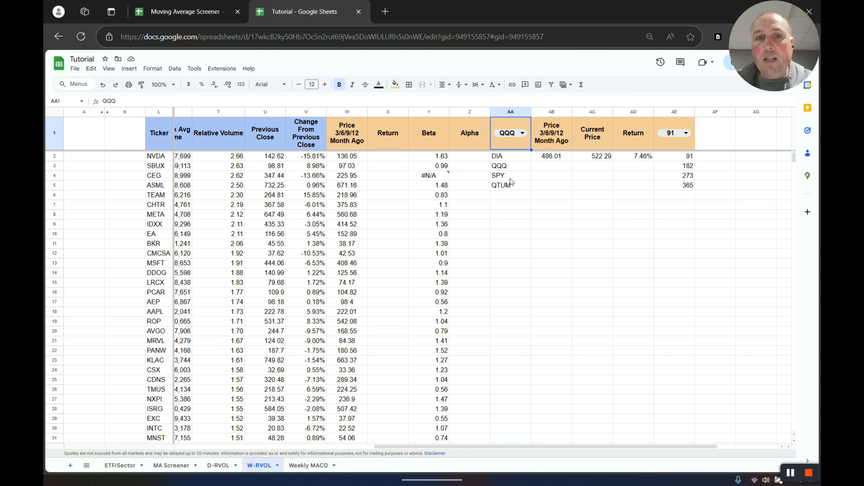
Step: Enter the ticker return formula =(N2-W2)/W2 in cell X2 of the Return column
{"action": "left_click", "coordinate": [392, 157]}
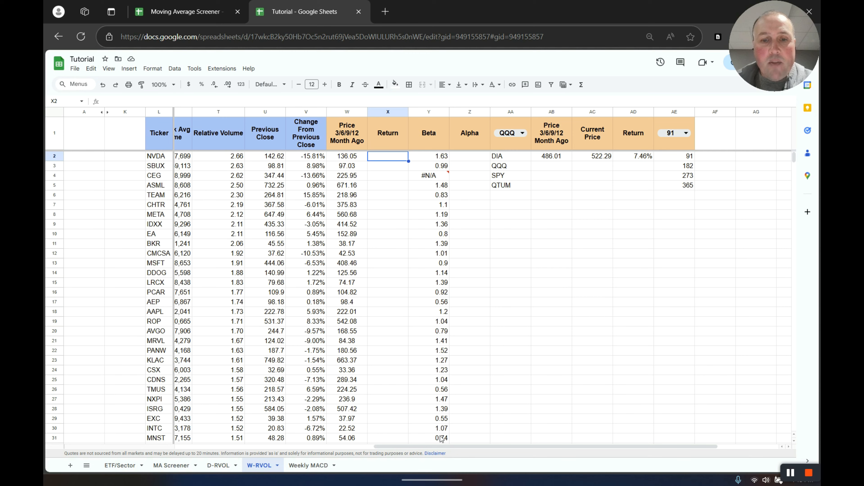
{"action": "scroll", "coordinate": [439, 446], "scroll_direction": "left", "scroll_amount": 3}
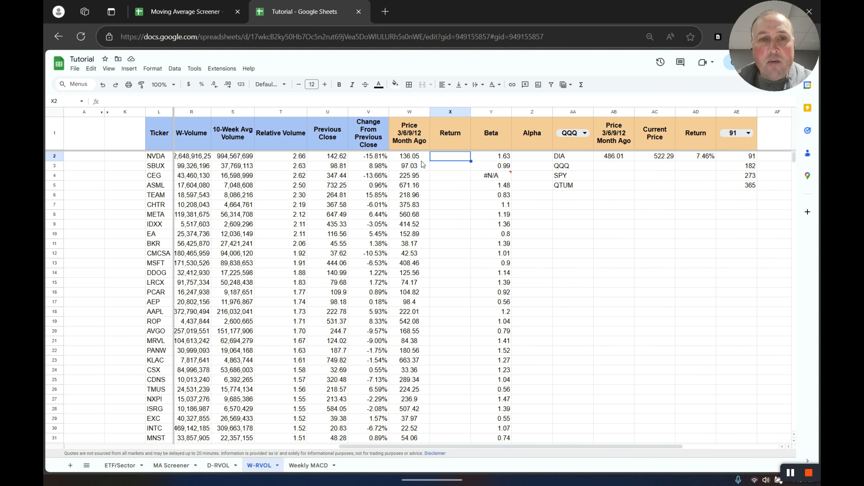
{"action": "type", "text": "="}
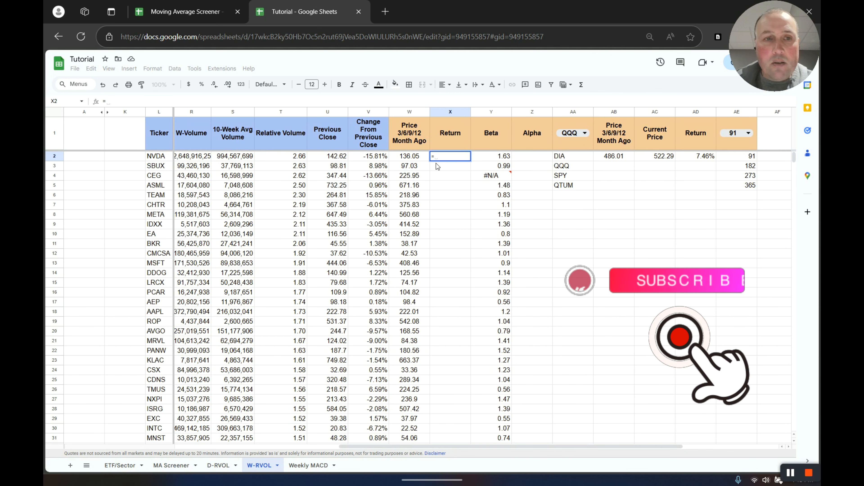
{"action": "left_click_drag", "start_coordinate": [417, 447], "coordinate": [296, 444]}
{"action": "left_click", "coordinate": [258, 157]}
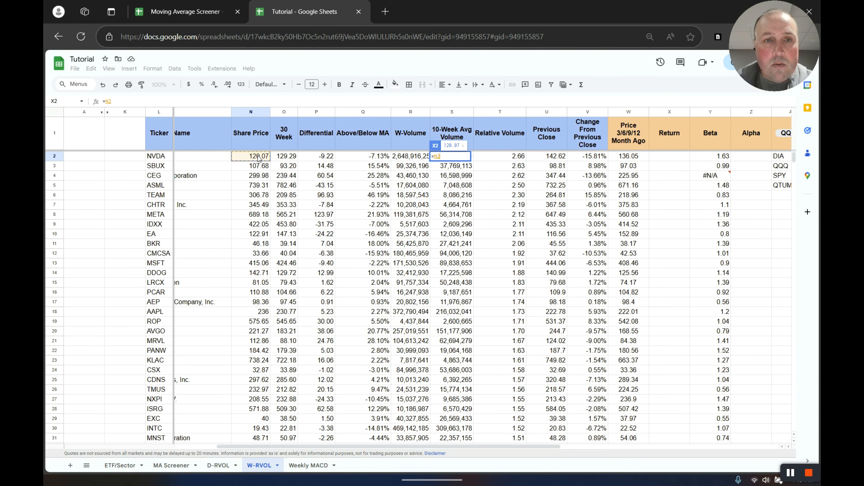
{"action": "type", "text": "-"}
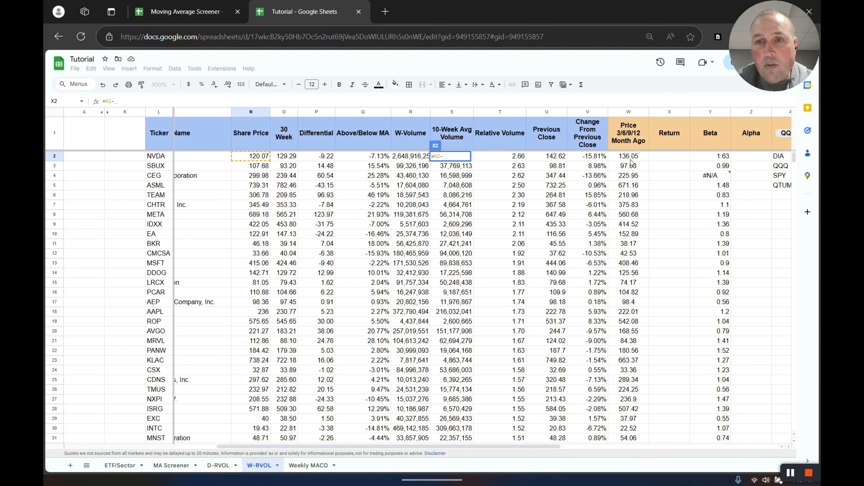
{"action": "left_click", "coordinate": [615, 155]}
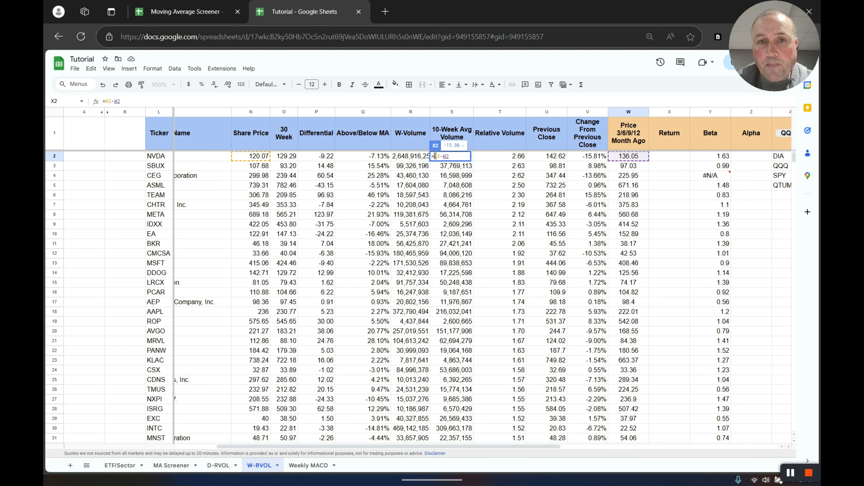
{"action": "type", "text": "("}
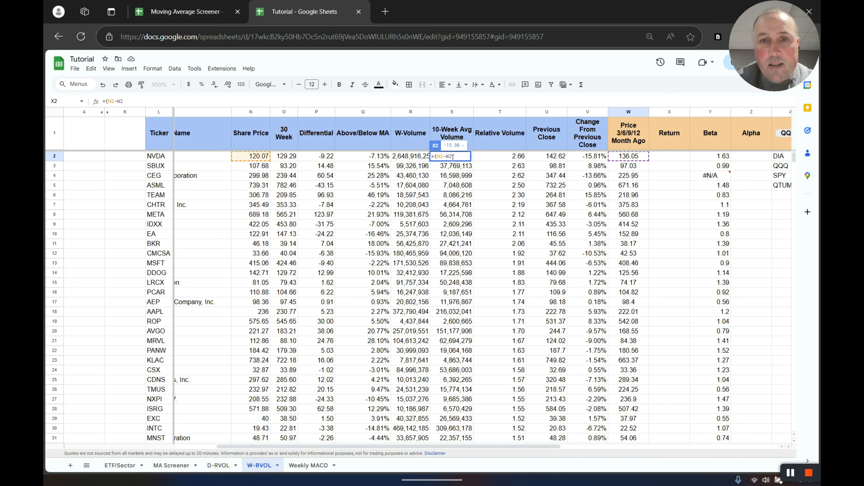
{"action": "type", "text": ")/"}
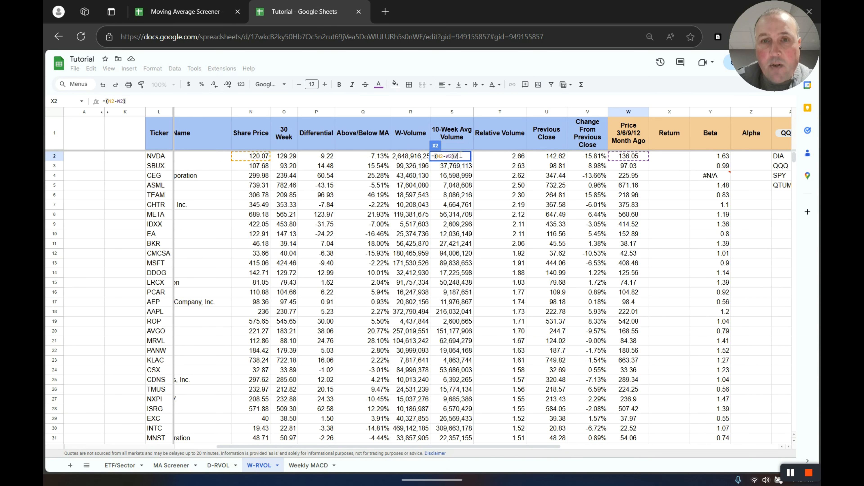
{"action": "left_click", "coordinate": [627, 156]}
{"action": "key", "text": "Return"}
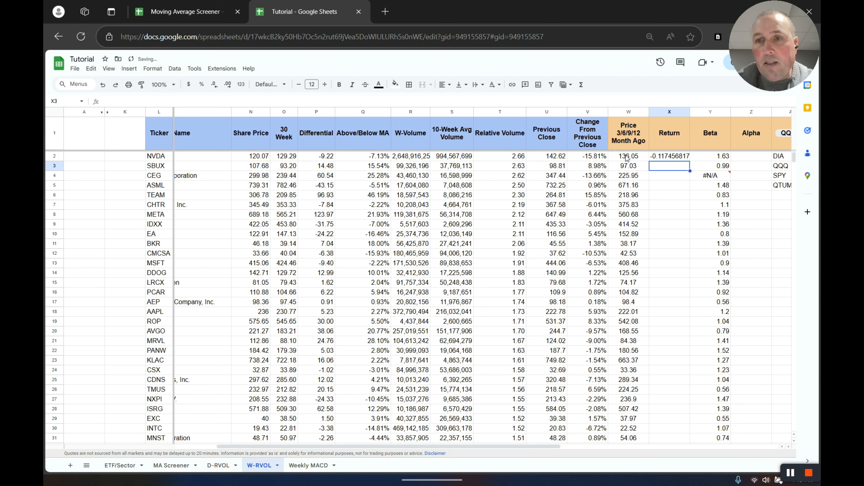
Step: Format cell X2 as a percentage and fill its return formula down the Return column for all tickers
{"action": "left_click", "coordinate": [677, 157]}
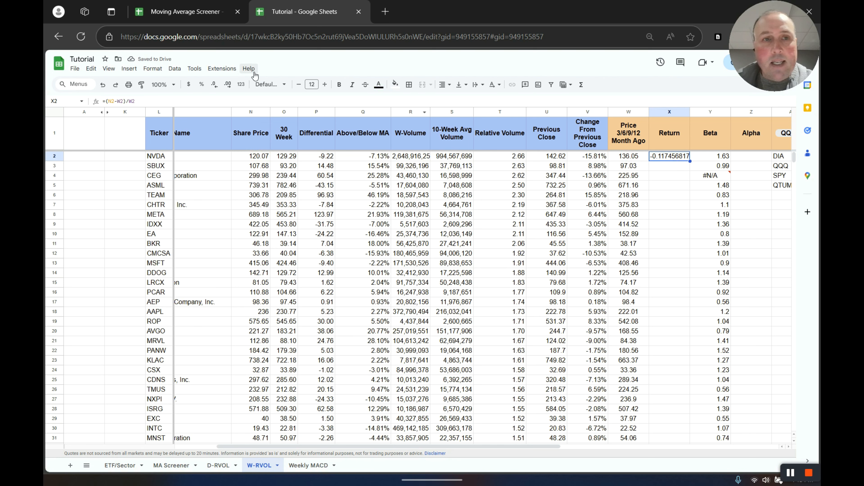
{"action": "left_click", "coordinate": [201, 84]}
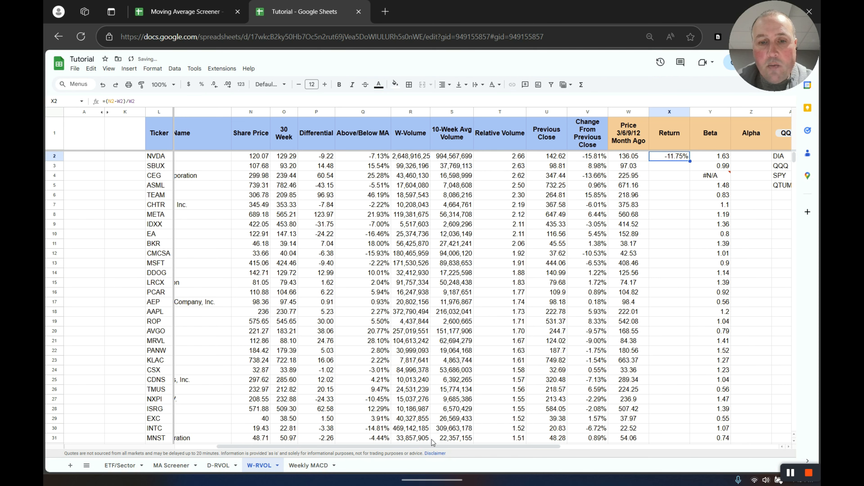
{"action": "left_click_drag", "start_coordinate": [432, 446], "coordinate": [557, 447]}
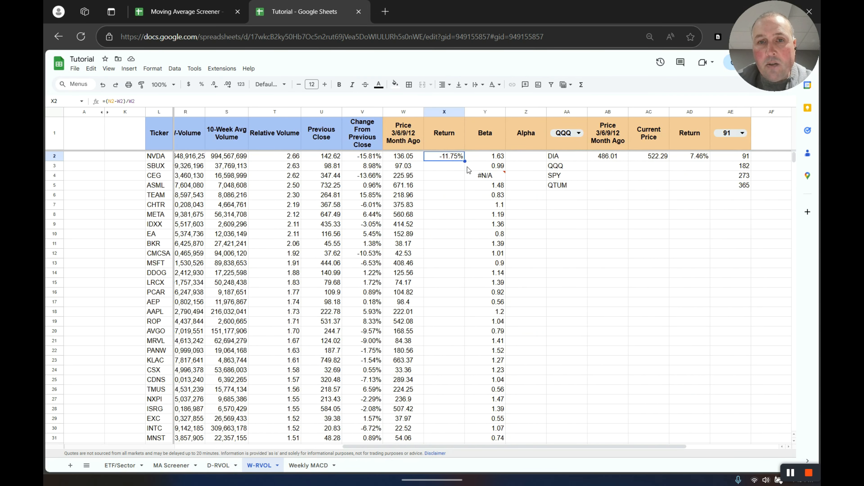
{"action": "left_click_drag", "start_coordinate": [465, 160], "coordinate": [467, 312]}
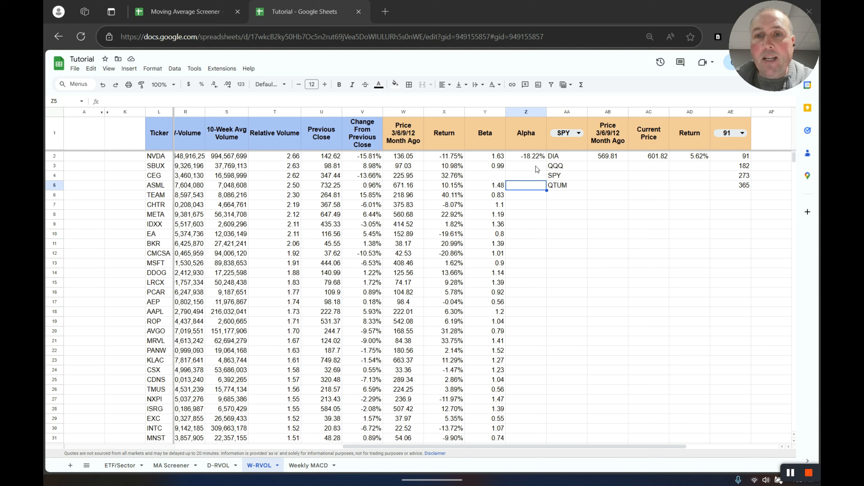
Step: Try the AE1 period dropdown by choosing 365 and switching back to 91
{"action": "left_click", "coordinate": [741, 135]}
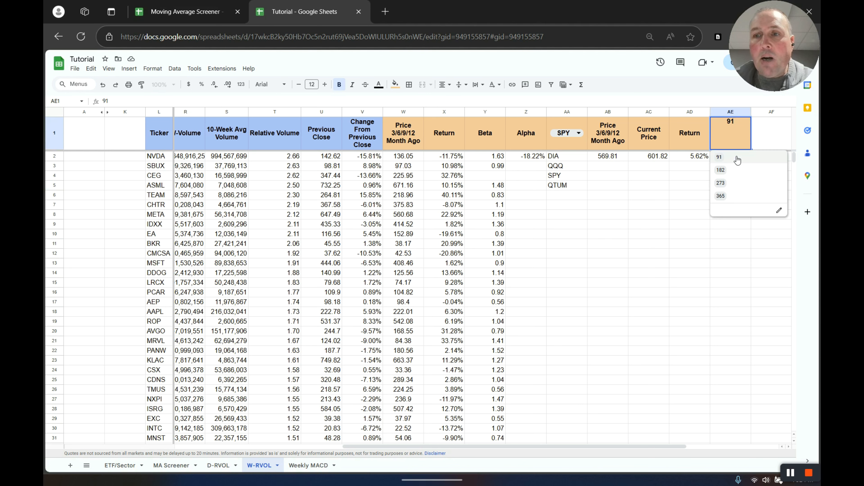
{"action": "left_click", "coordinate": [729, 197]}
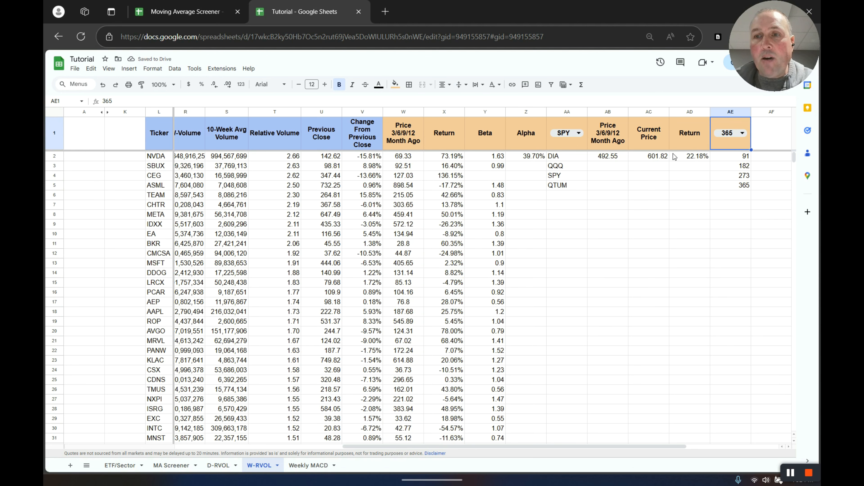
{"action": "left_click", "coordinate": [741, 133]}
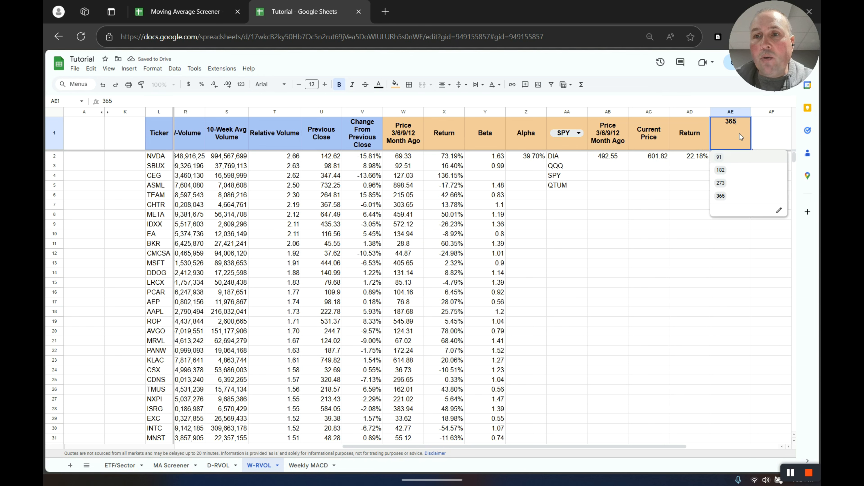
{"action": "left_click", "coordinate": [735, 159]}
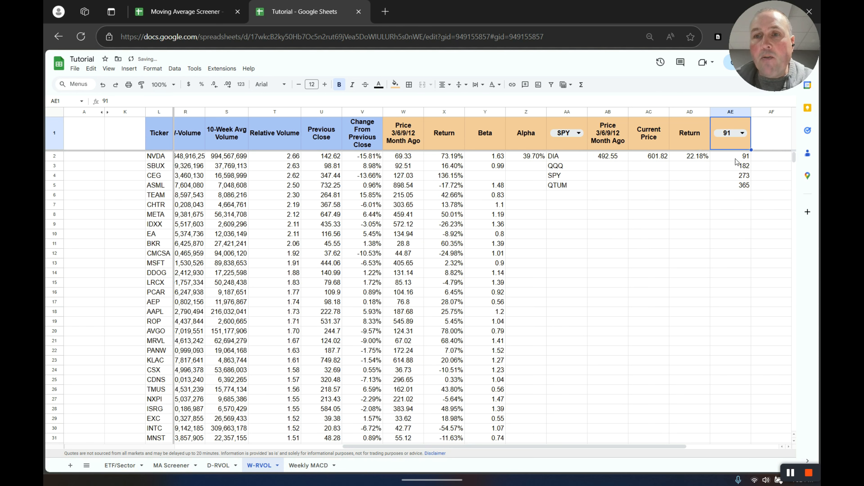
Step: Switch the AA1 benchmark dropdown to QQQ and then to DIA
{"action": "double_click", "coordinate": [575, 137]}
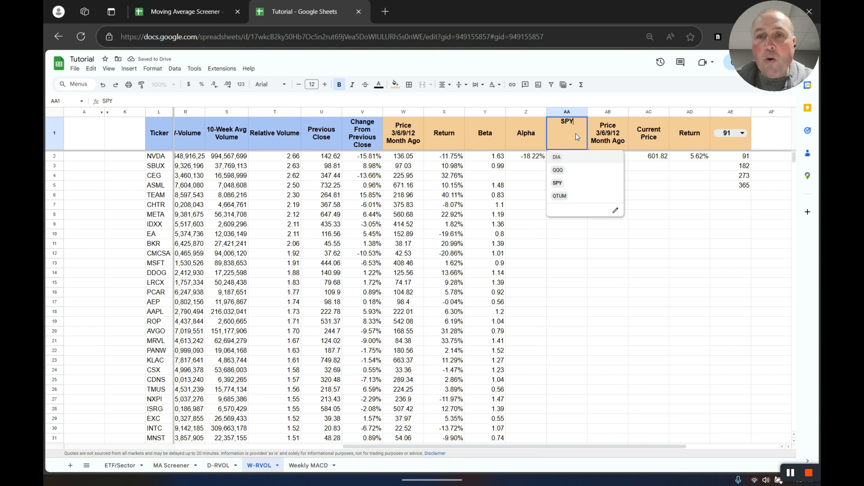
{"action": "left_click", "coordinate": [573, 170]}
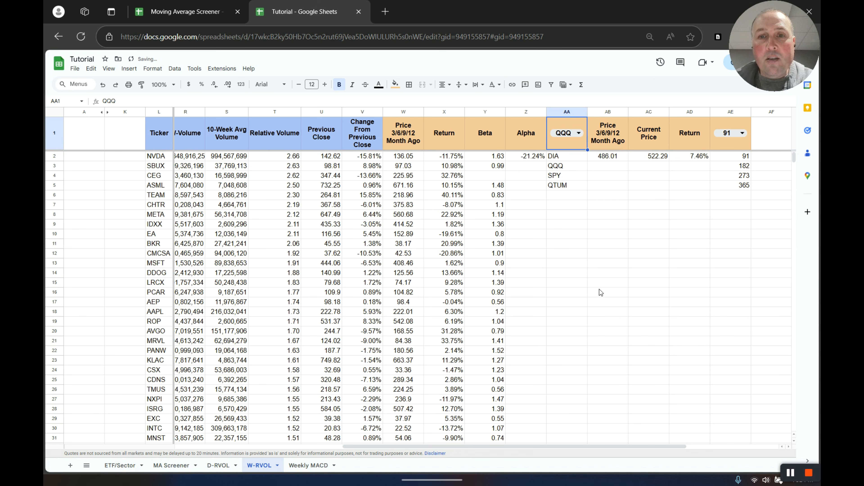
{"action": "left_click", "coordinate": [576, 136]}
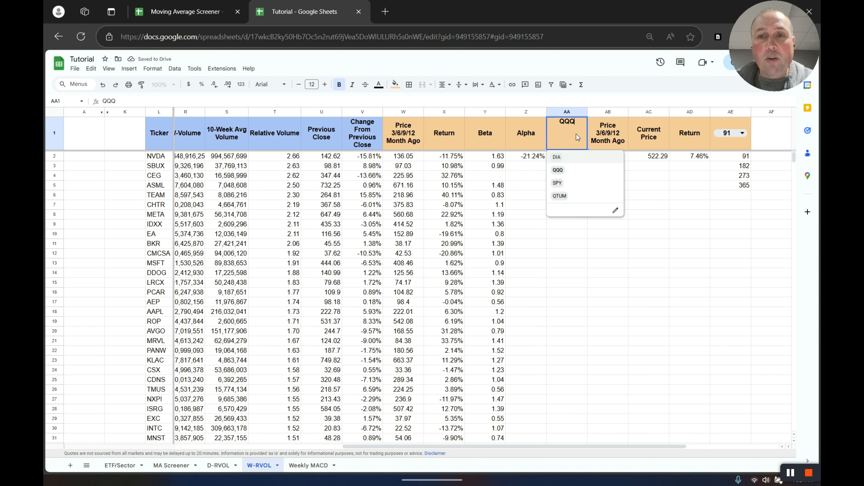
{"action": "left_click", "coordinate": [569, 160]}
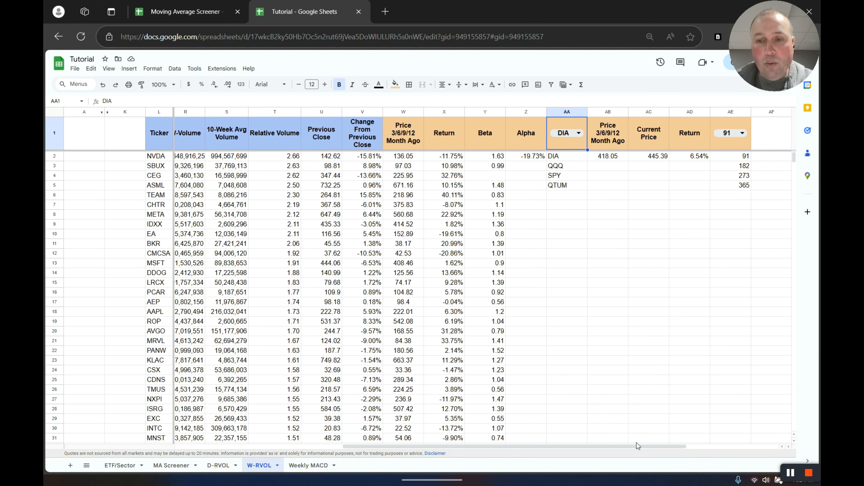
Step: Fill the alpha formula from cell Z2 down the Alpha column for all tickers
{"action": "left_click_drag", "start_coordinate": [638, 446], "coordinate": [546, 447]}
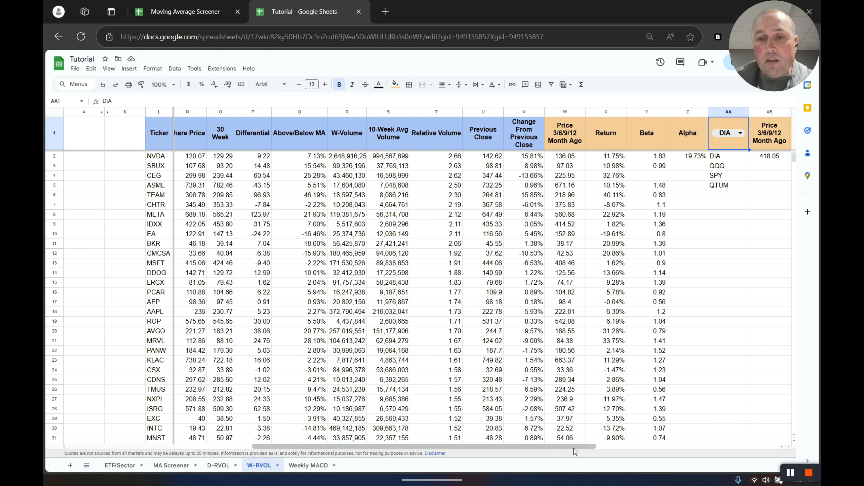
{"action": "left_click_drag", "start_coordinate": [575, 449], "coordinate": [616, 444]}
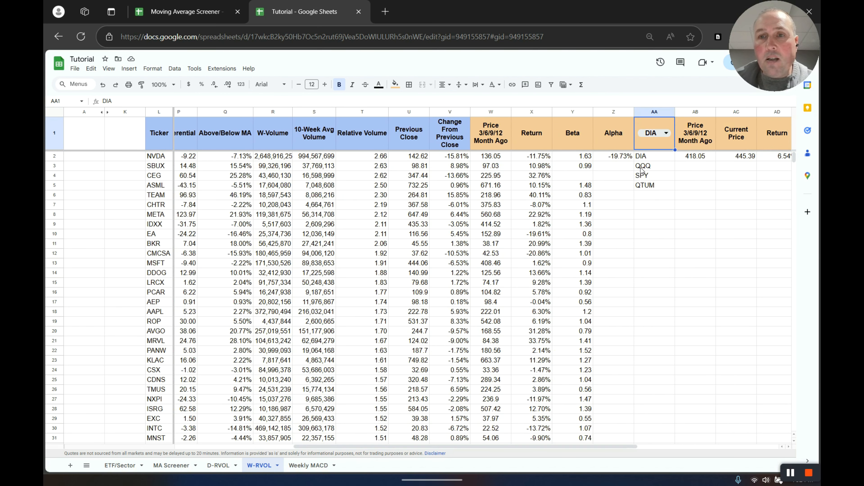
{"action": "left_click", "coordinate": [612, 160]}
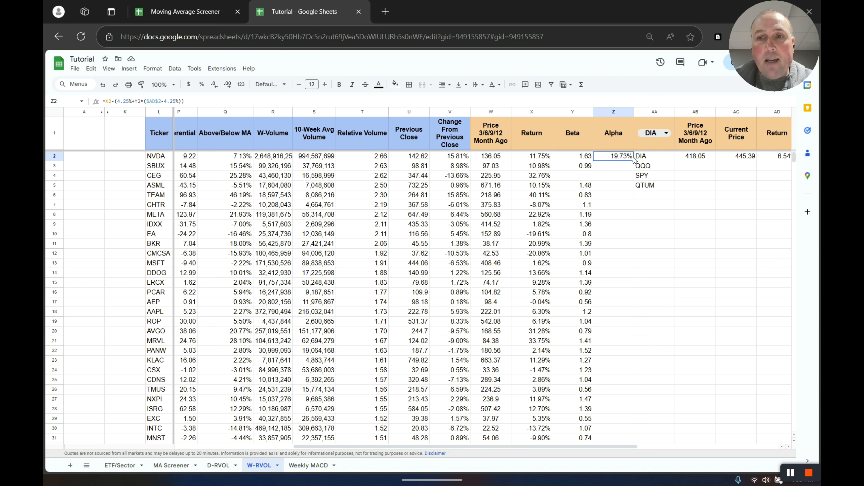
{"action": "left_click_drag", "start_coordinate": [634, 160], "coordinate": [633, 304]}
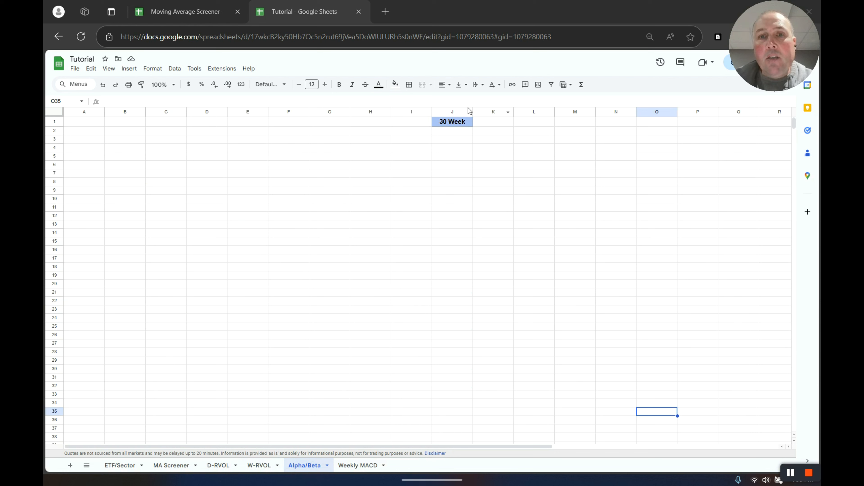
Step: Examine the 30 Week header reference in cell J1 of the Alpha/Beta sheet and its source column in W-RVOL
{"action": "left_click", "coordinate": [450, 121]}
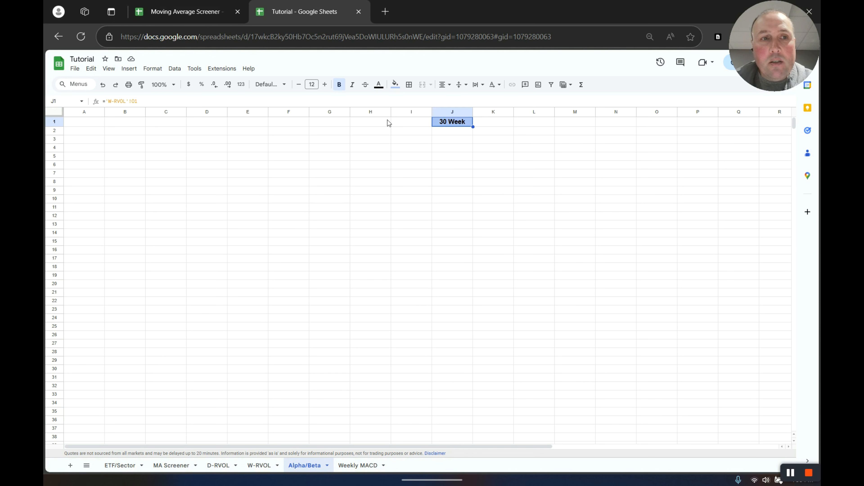
{"action": "left_click", "coordinate": [260, 466]}
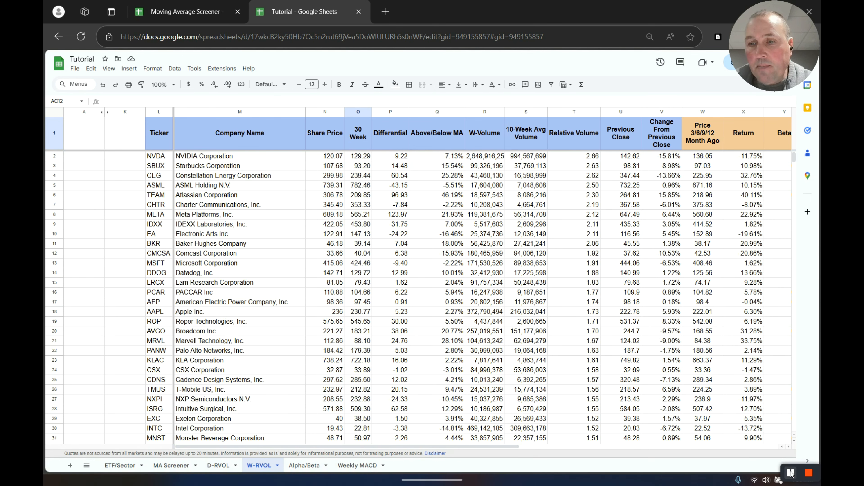
{"action": "left_click", "coordinate": [788, 472]}
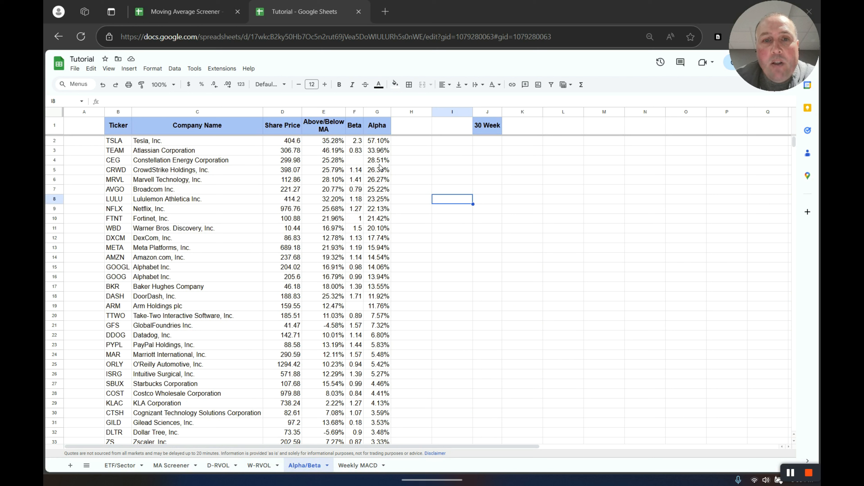
Step: Examine the QUERY formula in cell B1 of the Alpha/Beta sheet against the W-RVOL columns L to Z it references
{"action": "left_click", "coordinate": [121, 128]}
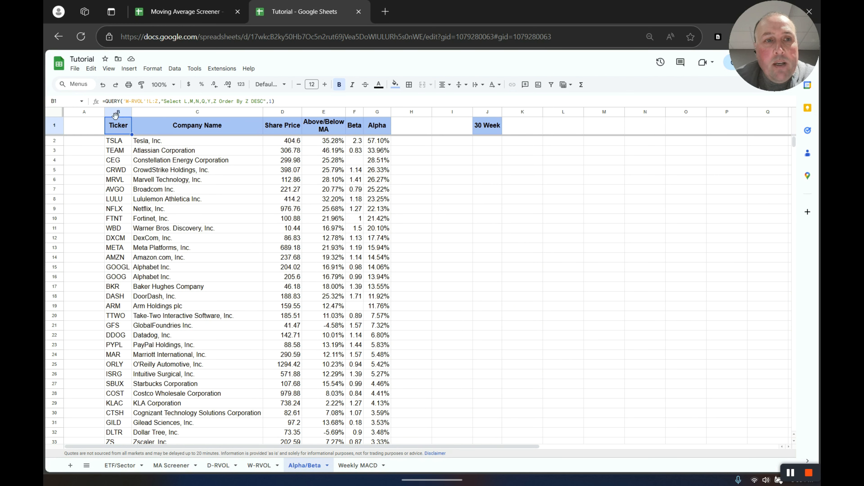
{"action": "left_click", "coordinate": [258, 465]}
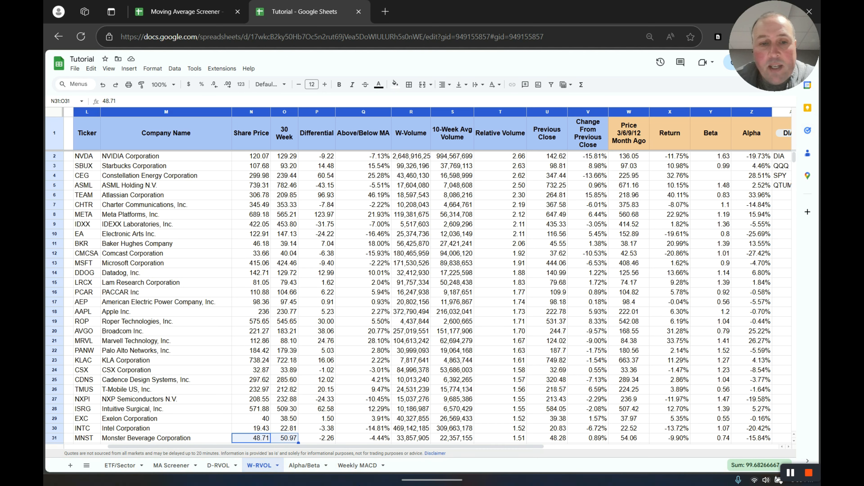
{"action": "left_click", "coordinate": [301, 466]}
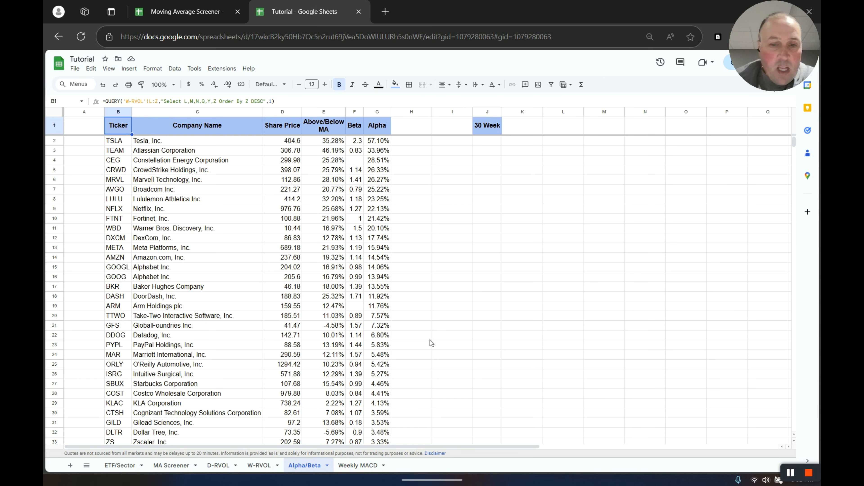
Step: Set the AE1 period dropdown on the W-RVOL sheet to 182 and return to the Alpha/Beta sheet to view the ranking
{"action": "left_click", "coordinate": [264, 468]}
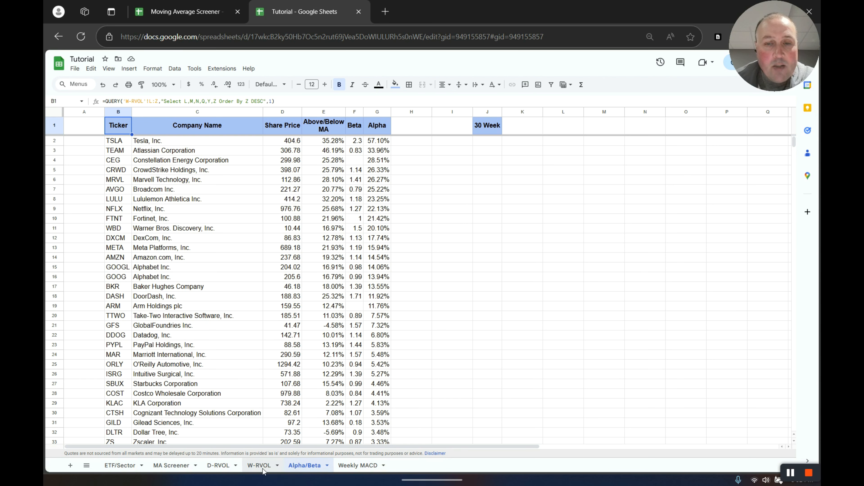
{"action": "left_click_drag", "start_coordinate": [536, 446], "coordinate": [746, 422]}
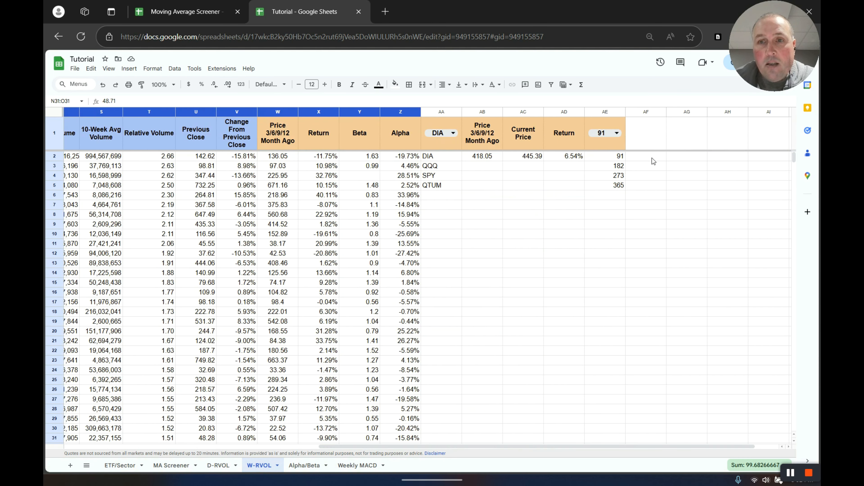
{"action": "left_click", "coordinate": [611, 135]}
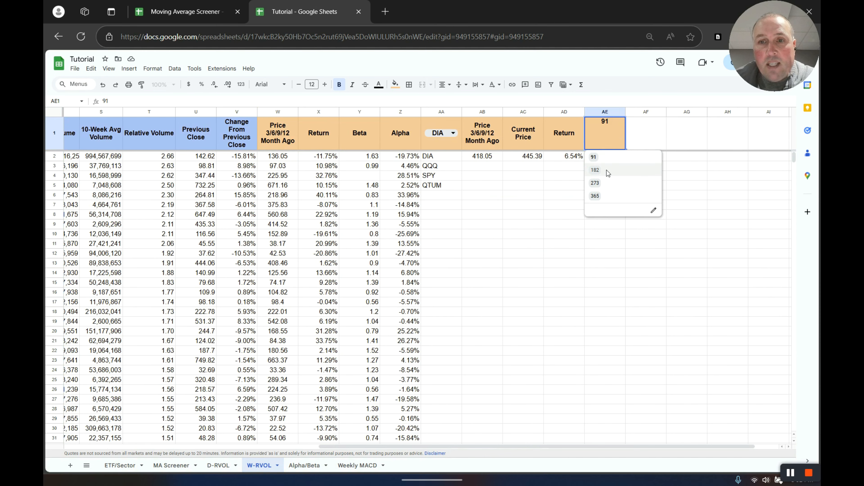
{"action": "left_click", "coordinate": [609, 176]}
{"action": "left_click", "coordinate": [304, 466]}
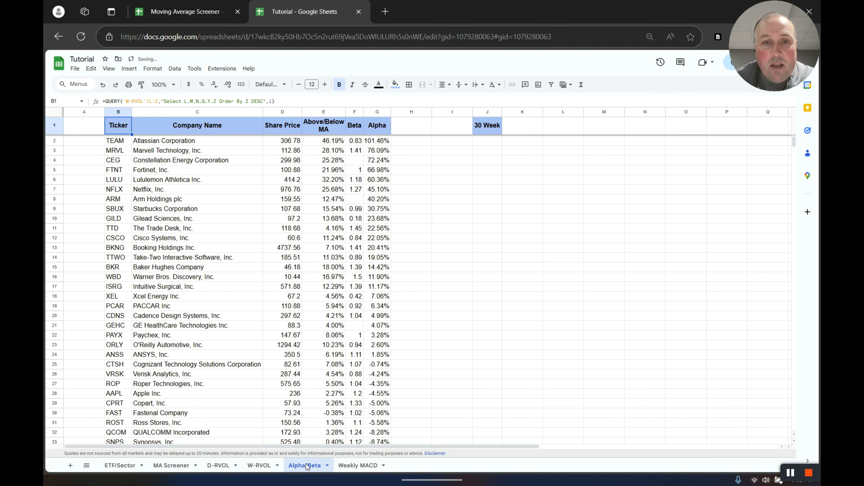